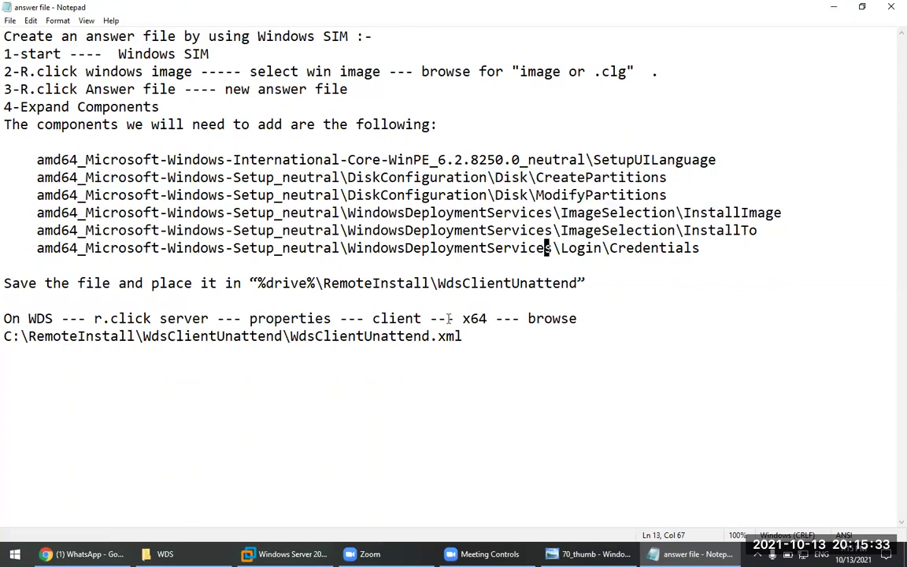
# - Switch to the S1-DC-DNS-Riyadh virtual machine in VMware Workstation and minimize its Windows Deployment Services console
pyautogui.click(290, 553)
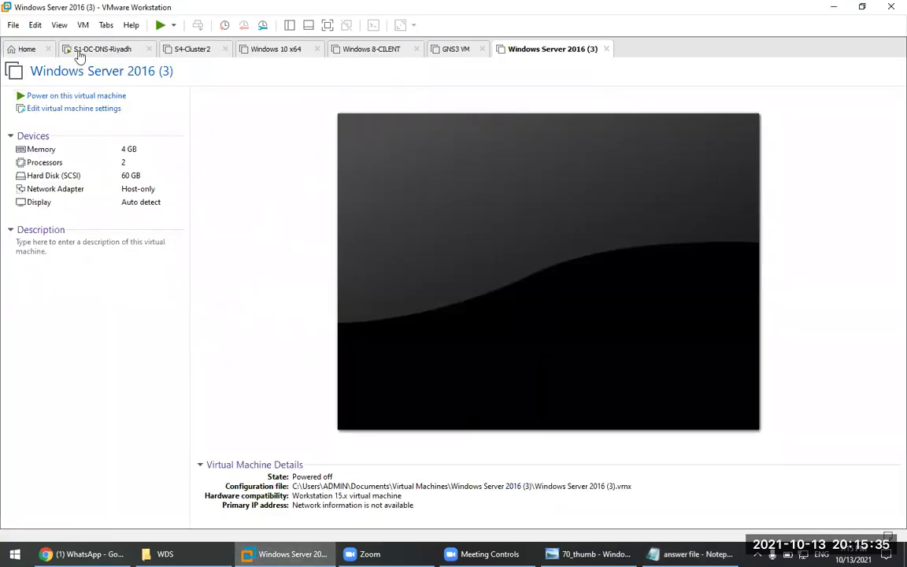
pyautogui.click(82, 47)
pyautogui.click(300, 293)
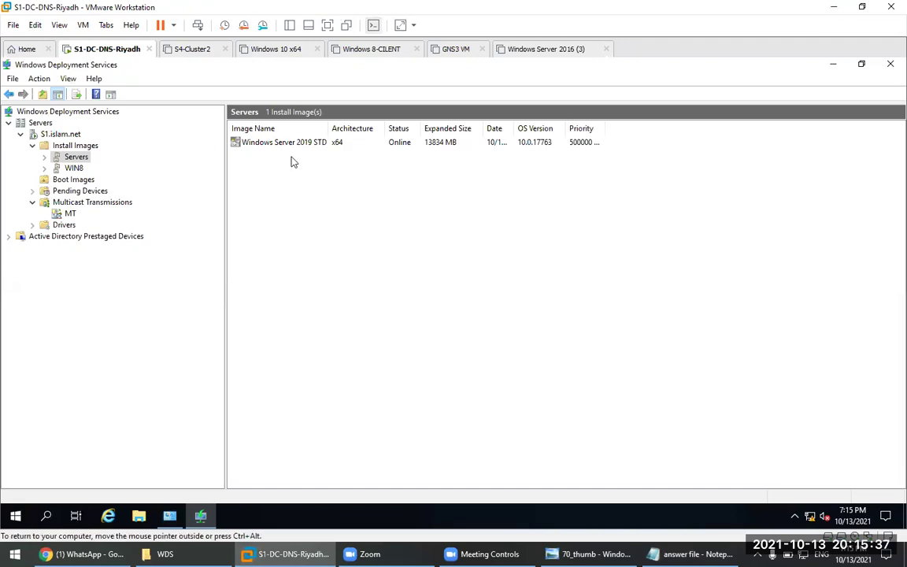
pyautogui.click(829, 64)
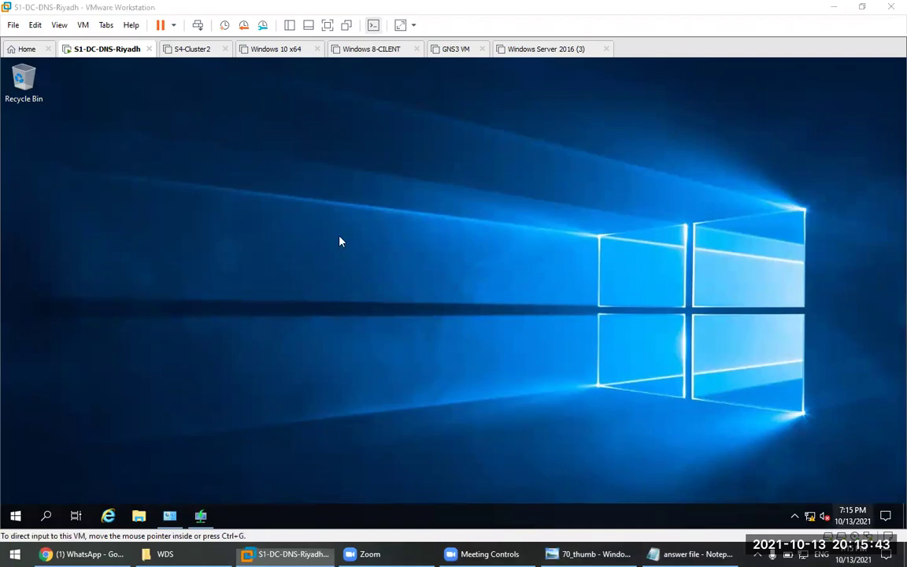
# - In Chrome, search Google for "adk windows 10" and open Microsoft's "Download and install the Windows ADK" page
pyautogui.press('super+d')
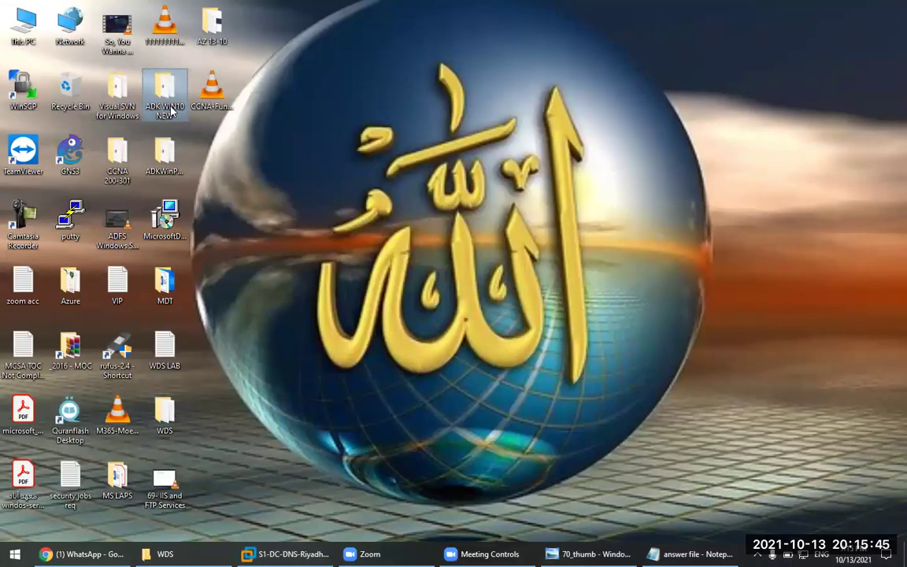
pyautogui.moveTo(177, 108)
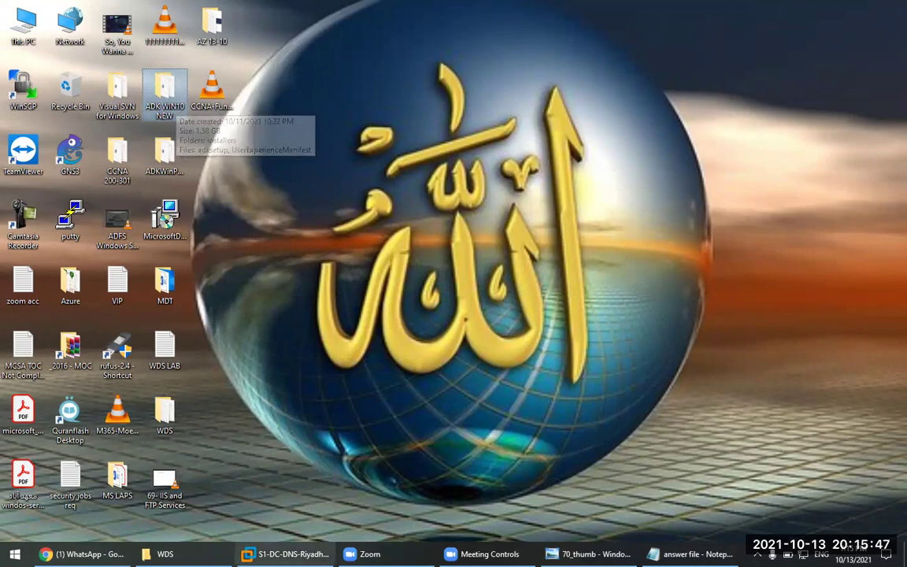
pyautogui.moveTo(83, 553)
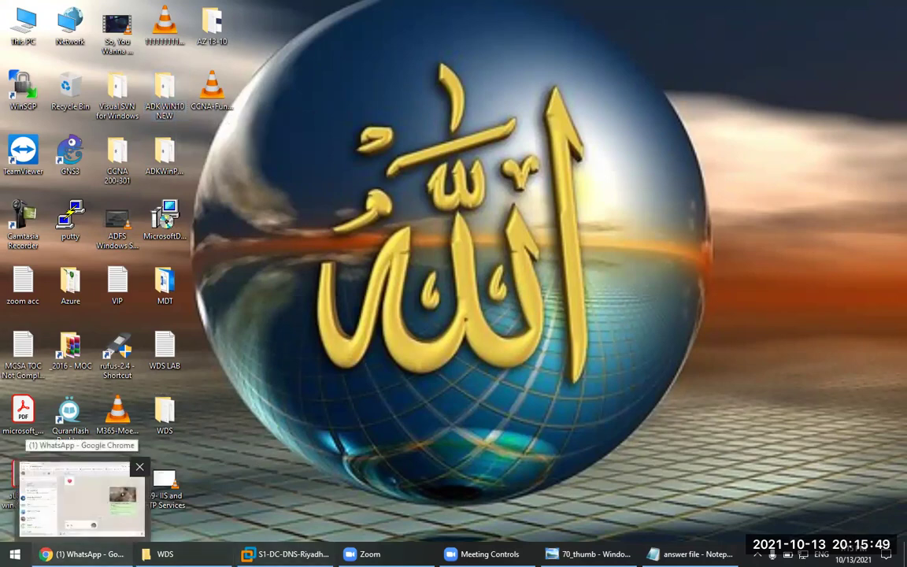
pyautogui.click(79, 496)
pyautogui.click(169, 11)
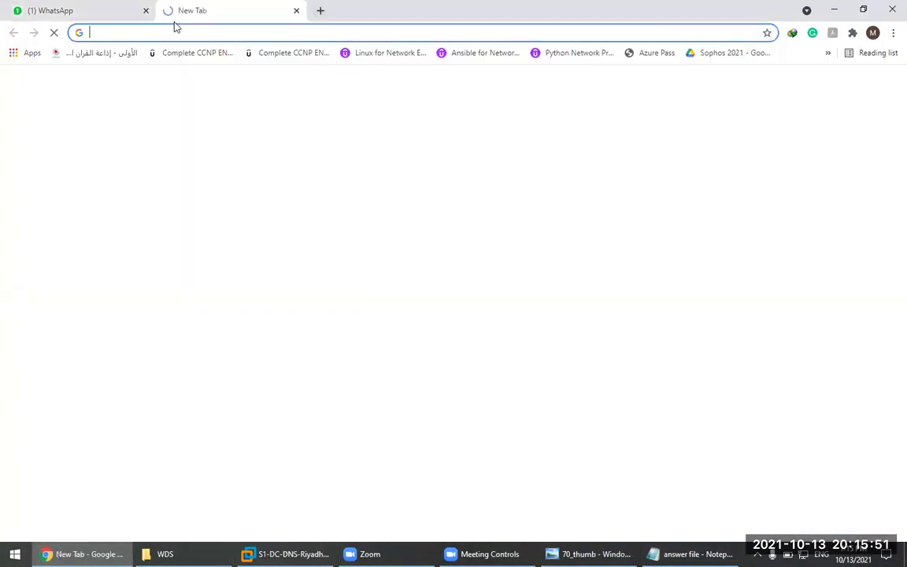
pyautogui.click(436, 264)
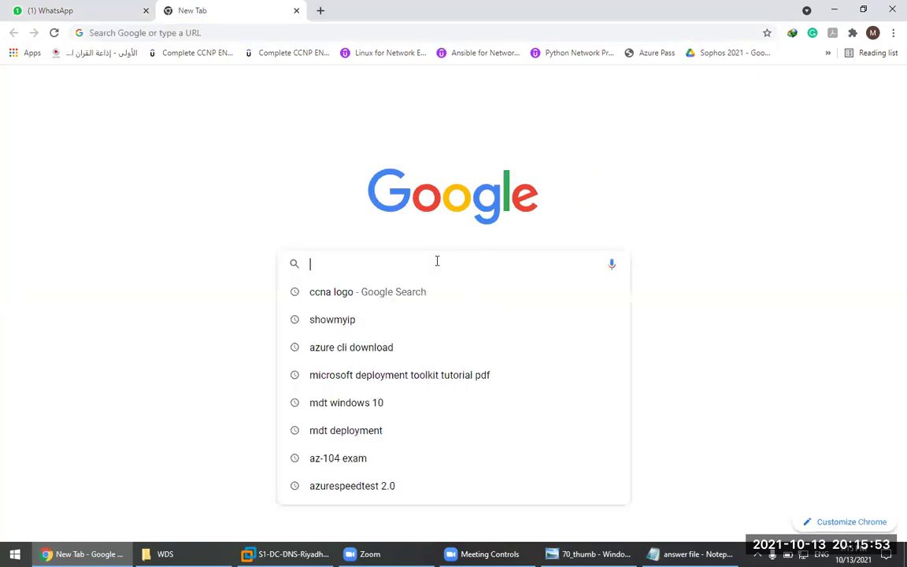
pyautogui.write('ADK ')
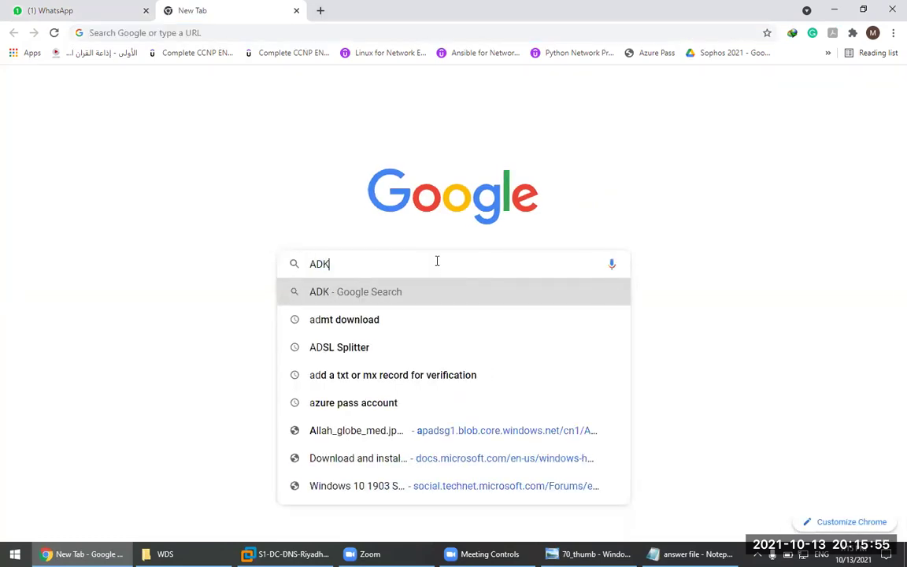
pyautogui.write('wind')
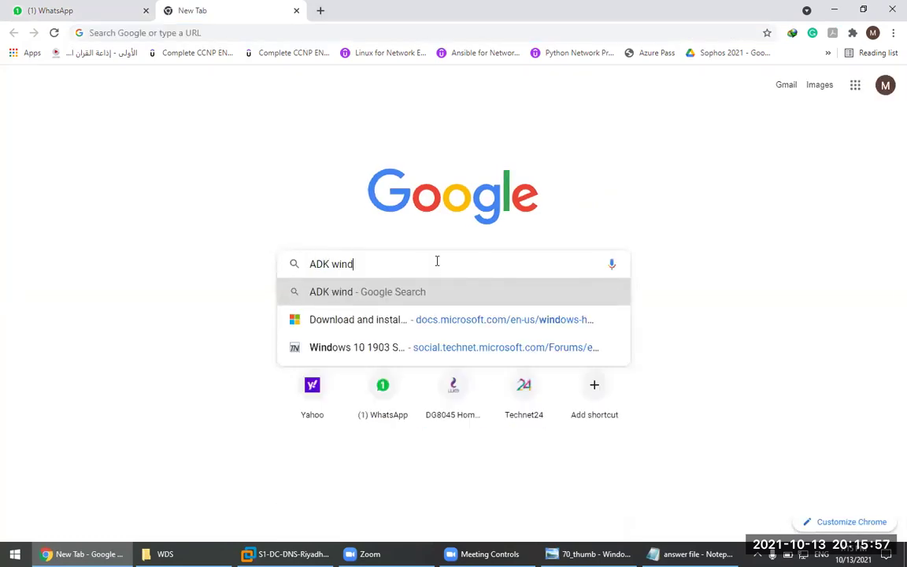
pyautogui.press('Down')
pyautogui.press('Return')
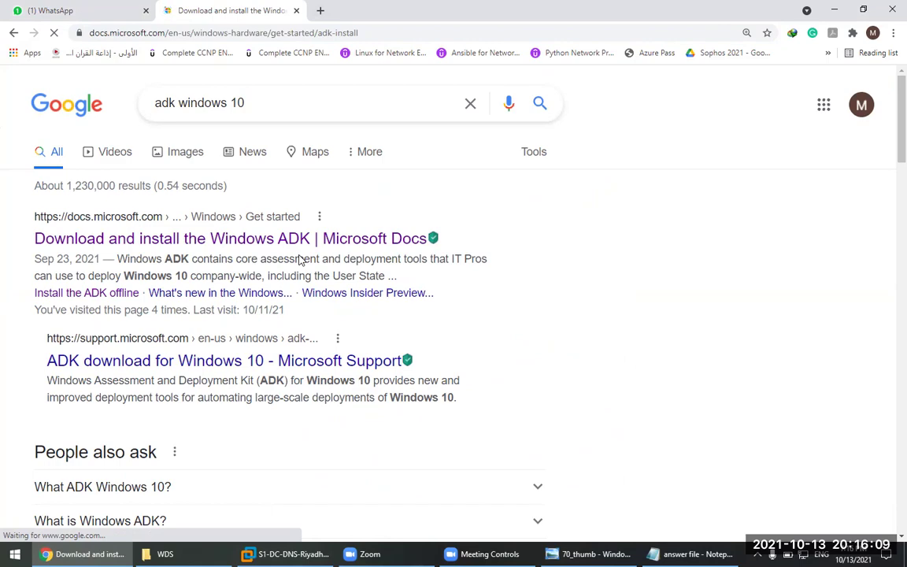
# - Download the Windows ADK installer from the Windows 11 section and save it to the desktop as adksetup.exe
pyautogui.scroll(-4, 573, 380)
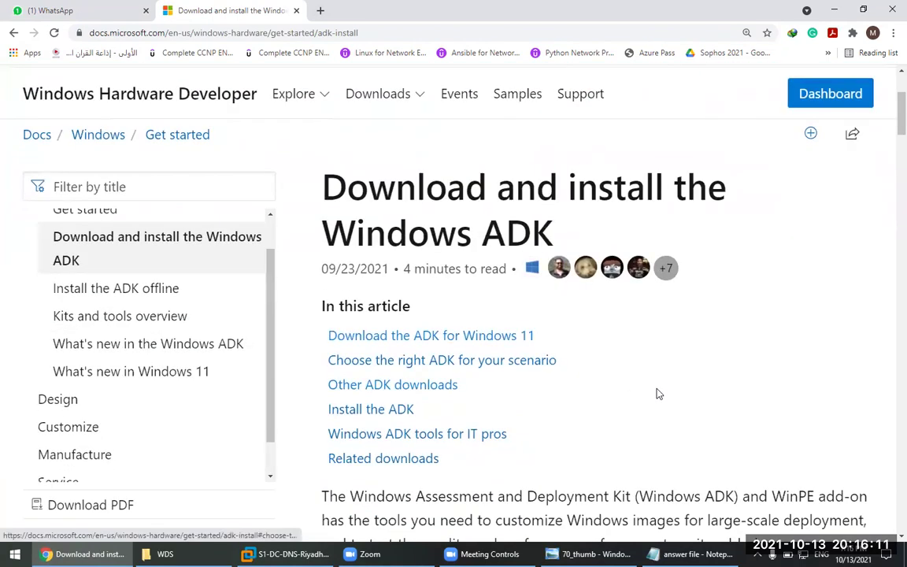
pyautogui.scroll(-7, 658, 393)
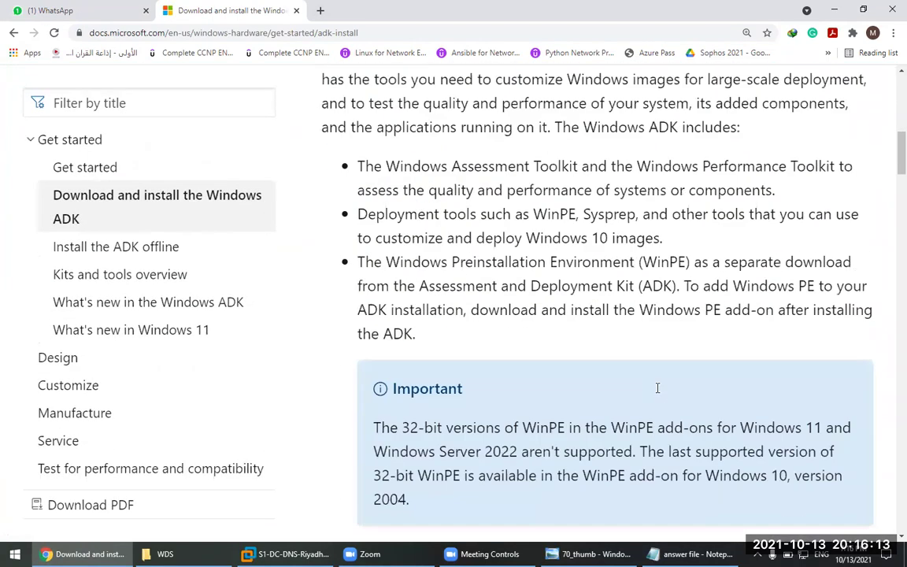
pyautogui.scroll(-3, 658, 394)
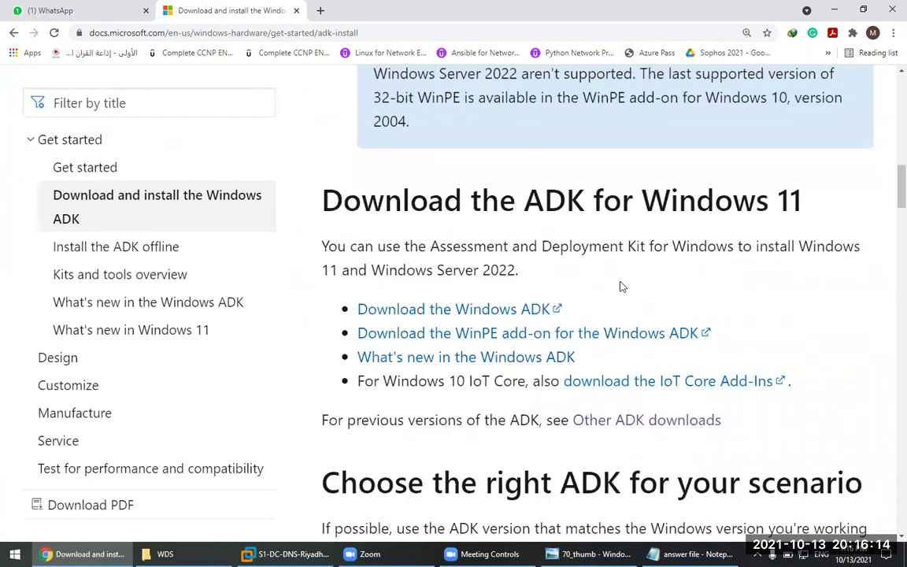
pyautogui.click(491, 311)
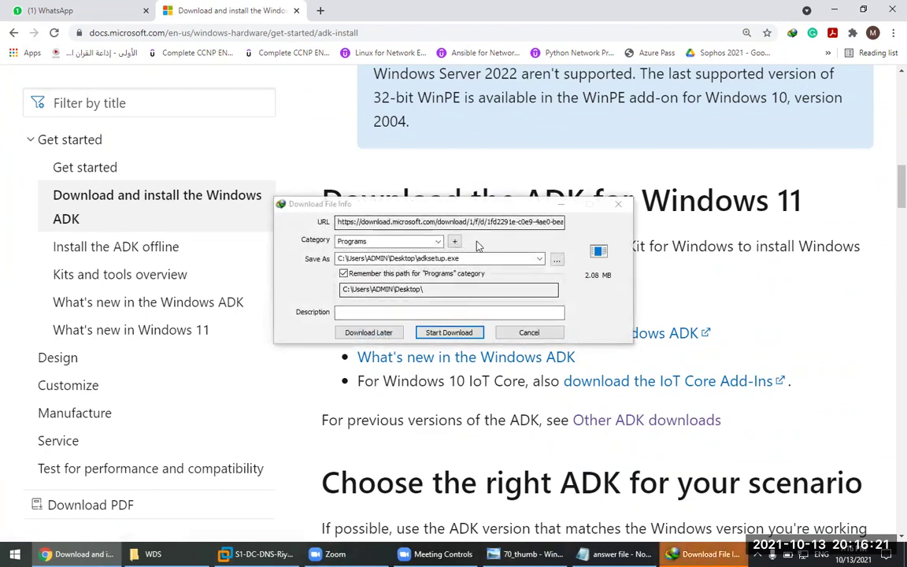
pyautogui.click(448, 333)
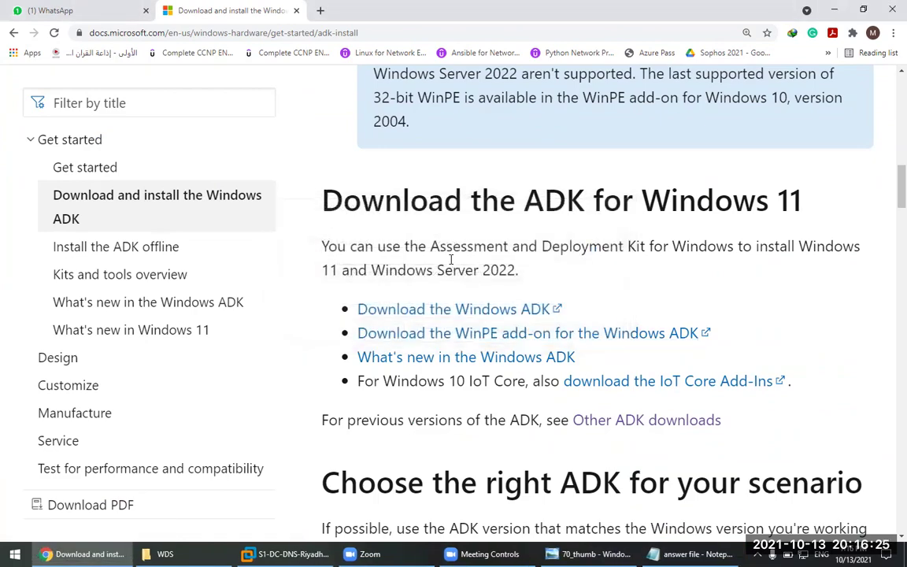
# - Run adksetup from the desktop and select the option to download the kit for installation on a separate computer
pyautogui.press('super+d')
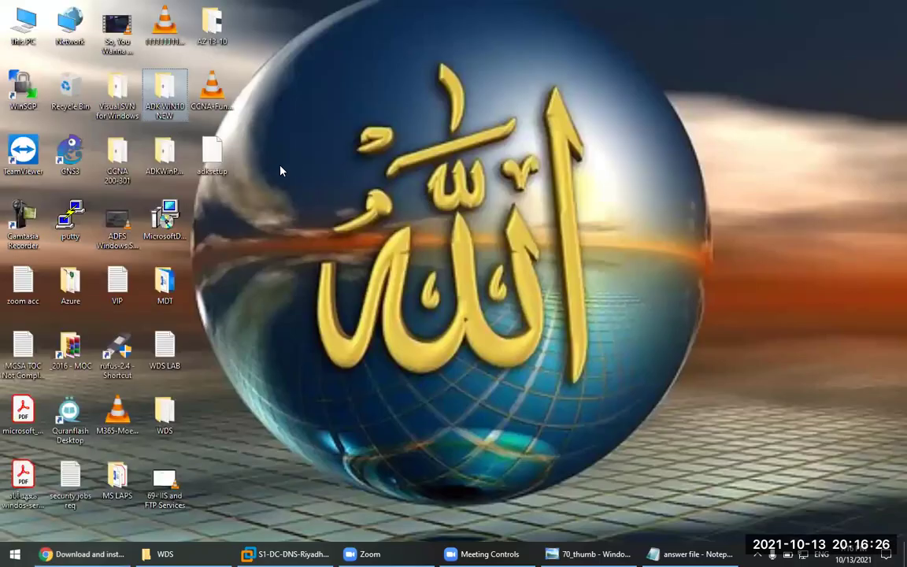
pyautogui.click(213, 155)
pyautogui.doubleClick(212, 155)
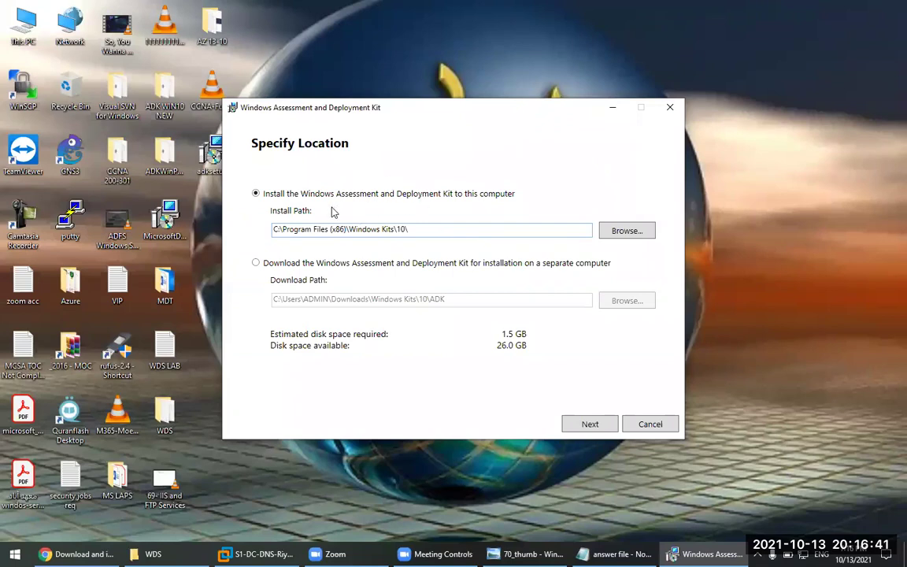
pyautogui.click(256, 193)
pyautogui.click(275, 264)
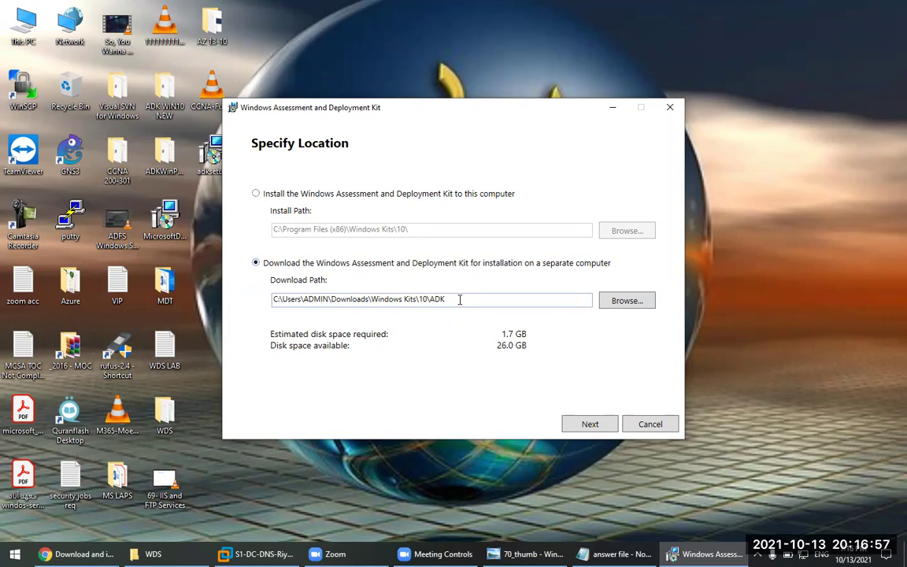
pyautogui.click(659, 429)
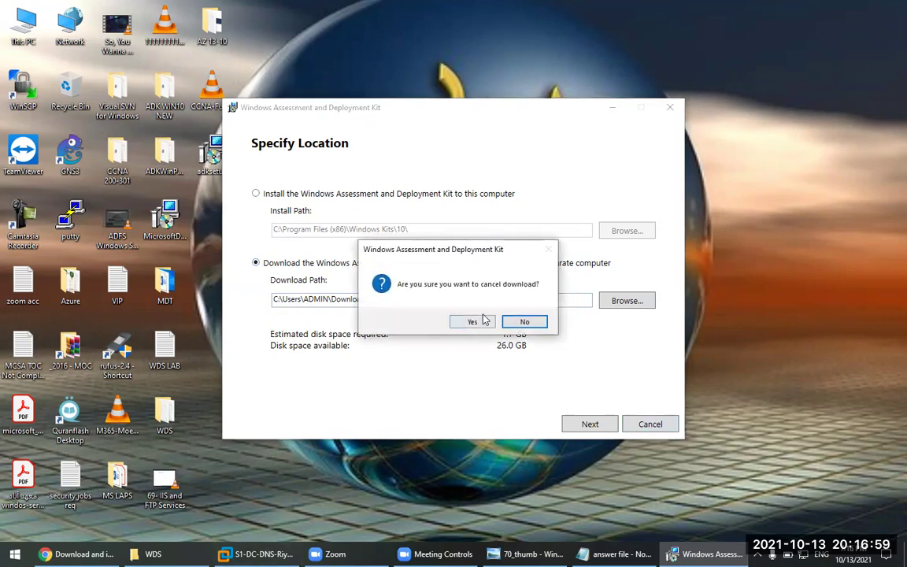
pyautogui.click(524, 321)
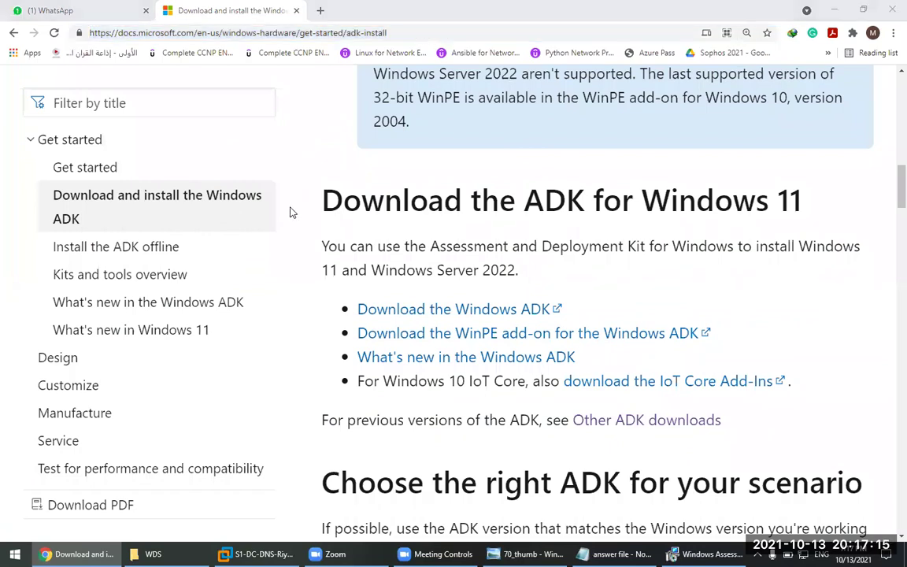
# - In Chrome, search Google for "adk winpe windows 10" and open Microsoft's "Download WinPE (Windows PE)" page
pyautogui.click(297, 28)
pyautogui.hotkey('ctrl', 't')
pyautogui.click(389, 271)
pyautogui.write('ADK winpe')
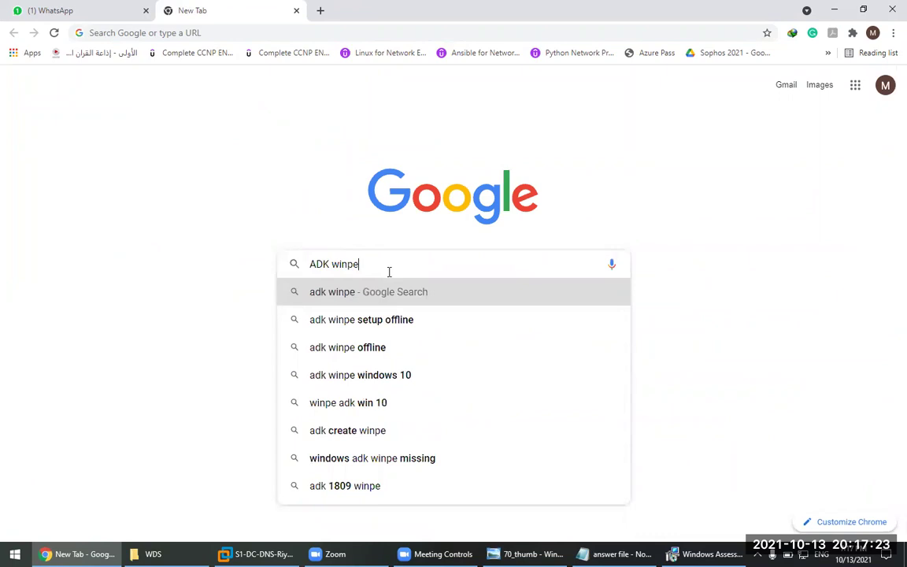
pyautogui.press('Down')
pyautogui.press('Down')
pyautogui.press('Down')
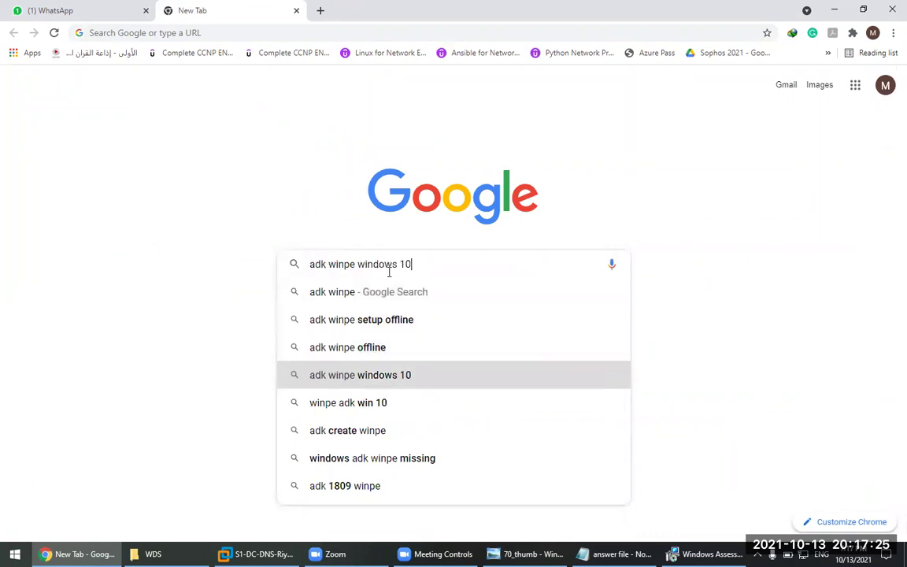
pyautogui.press('Return')
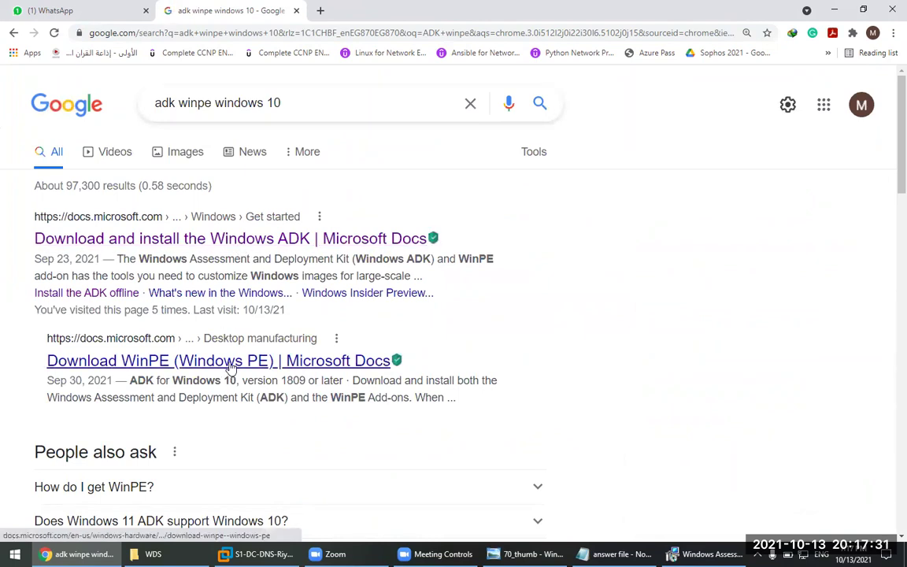
pyautogui.click(319, 364)
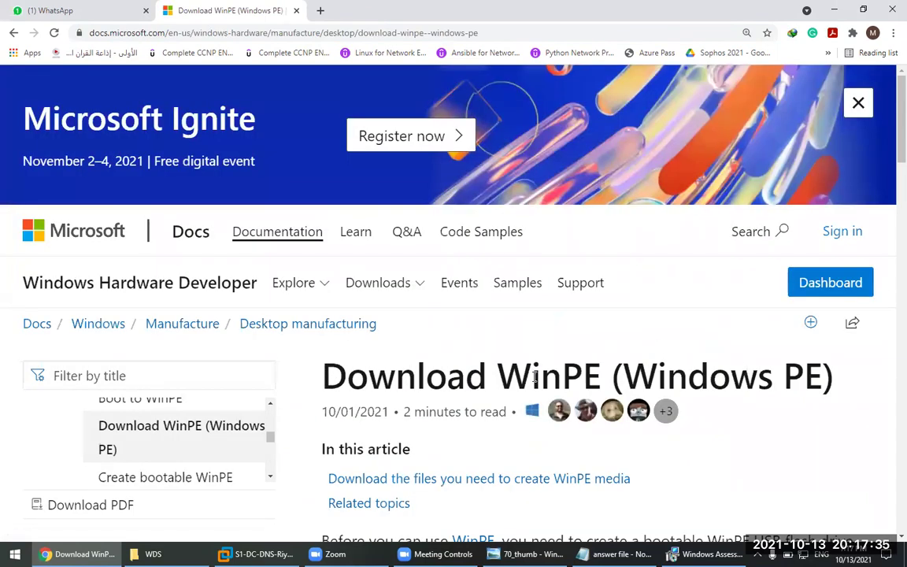
# - Follow the Windows ADK link for version 1803 or earlier and examine the Windows PE add-ons under Other ADK downloads
pyautogui.scroll(-3, 567, 331)
pyautogui.scroll(-6, 595, 318)
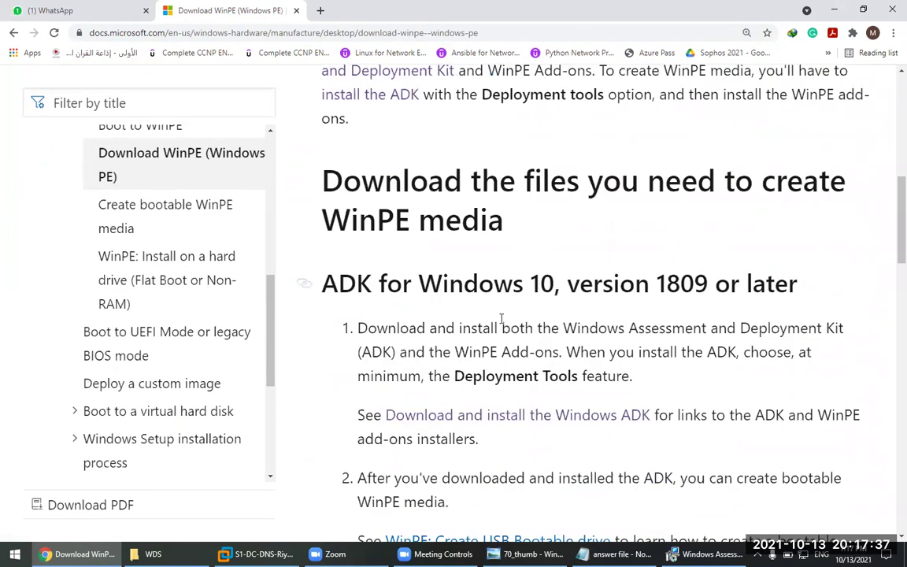
pyautogui.scroll(-2, 507, 324)
pyautogui.scroll(-4, 539, 322)
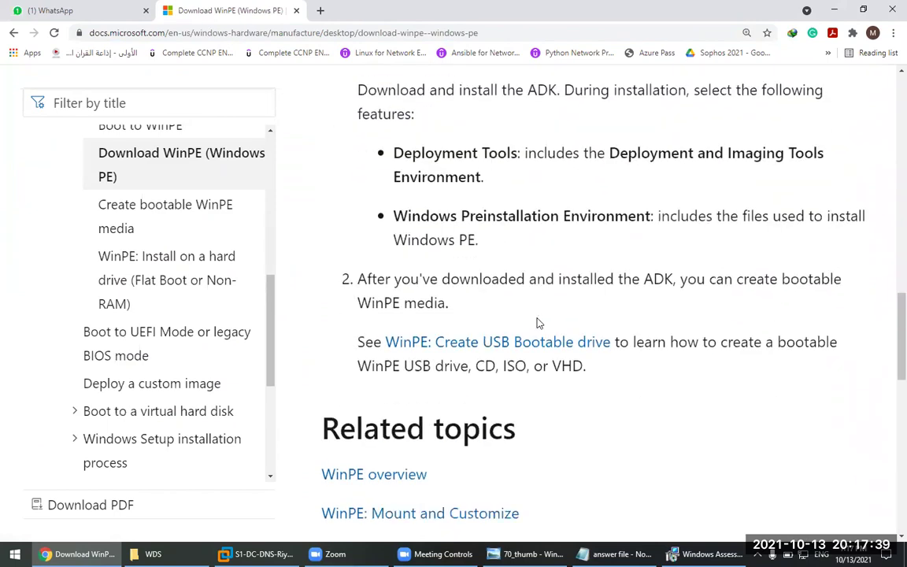
pyautogui.scroll(4, 521, 319)
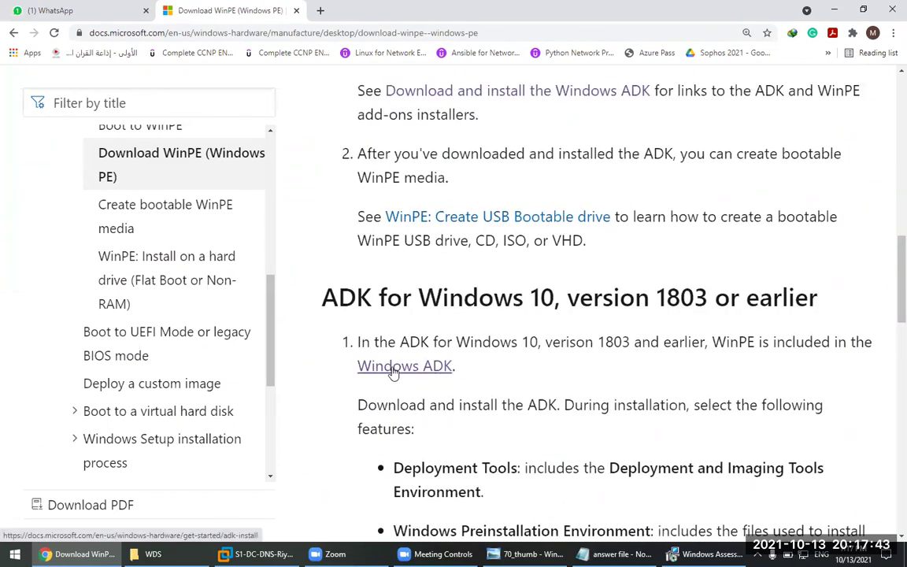
pyautogui.click(392, 368)
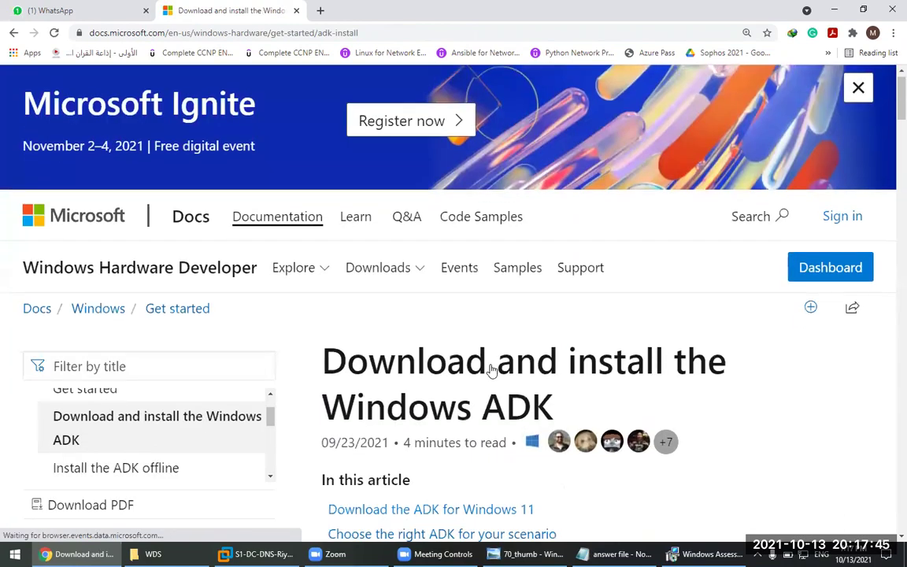
pyautogui.scroll(-3, 512, 363)
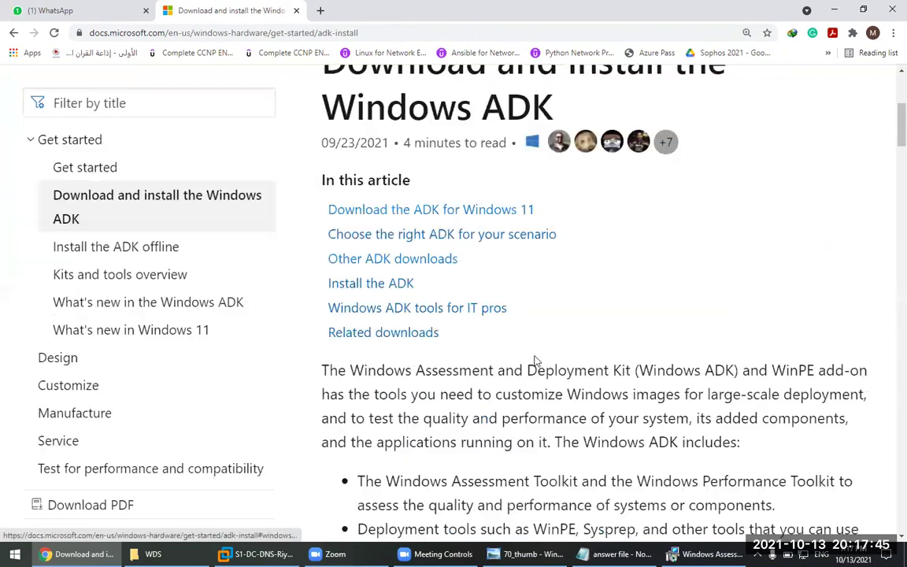
pyautogui.click(391, 259)
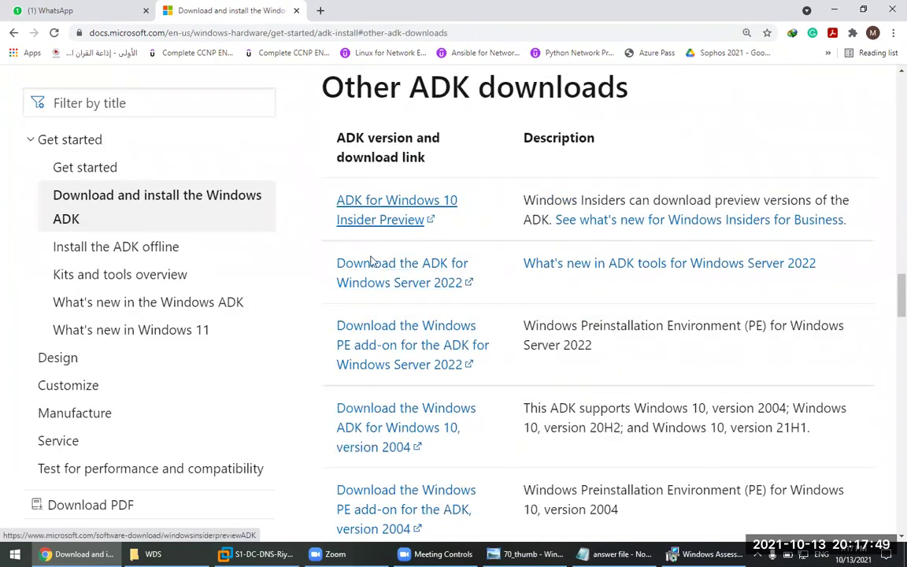
pyautogui.scroll(-4, 488, 431)
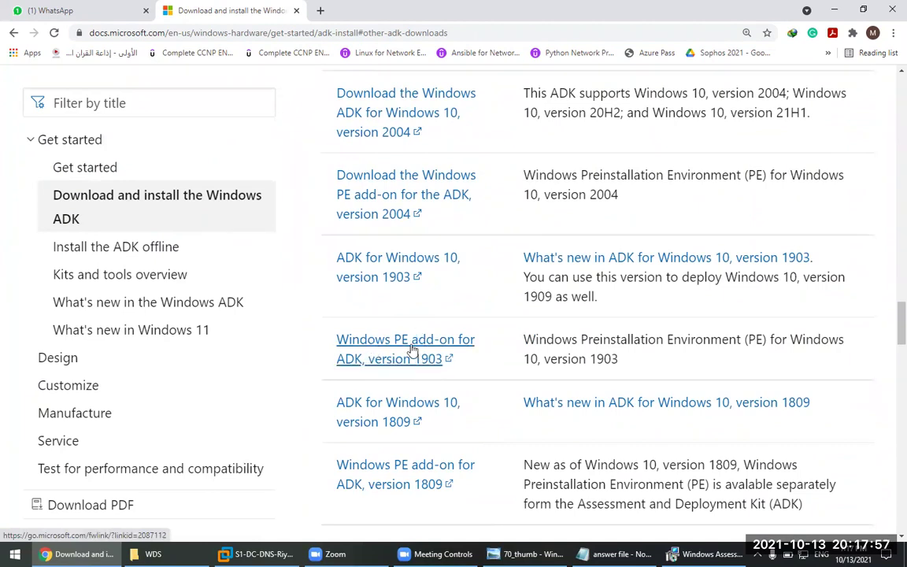
pyautogui.click(463, 37)
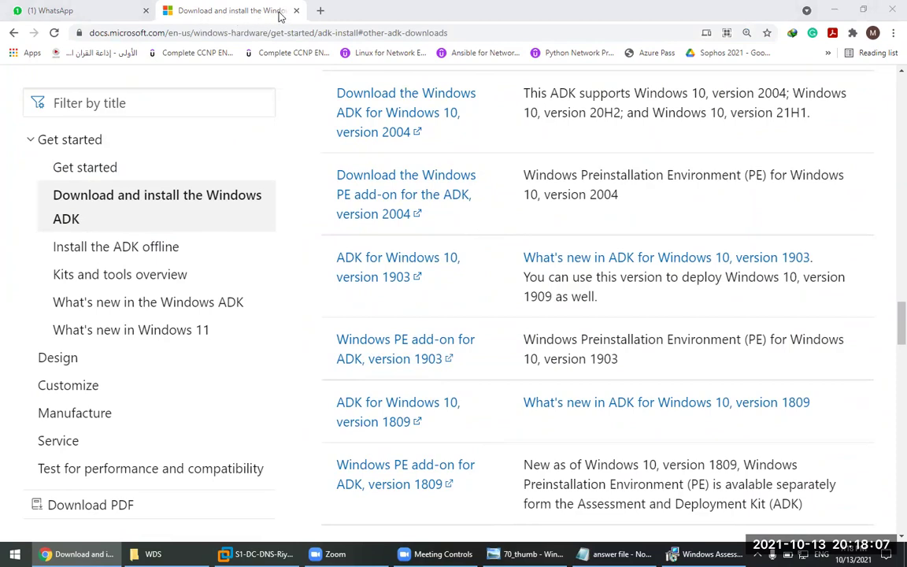
# - Switch back to the S1-DC-DNS-Riyadh virtual machine in VMware Workstation
pyautogui.press('super+d')
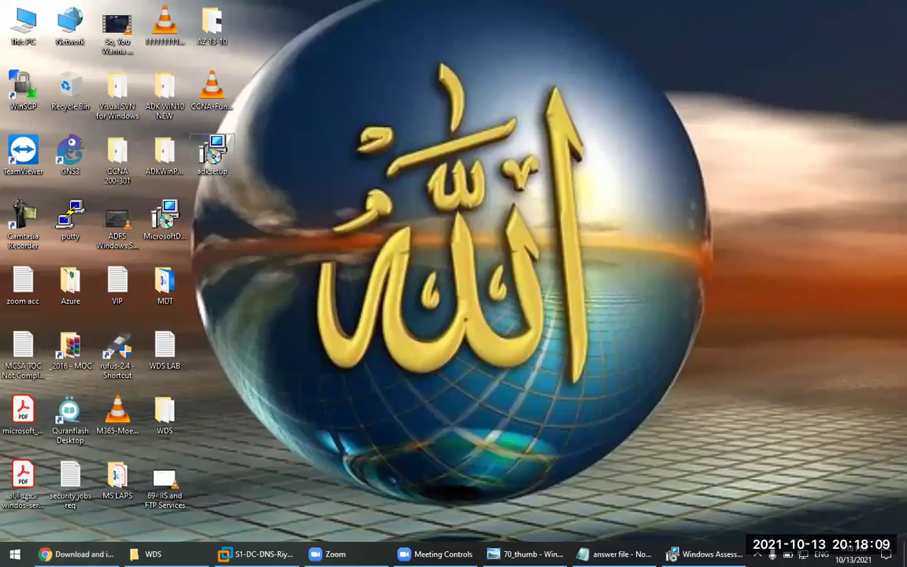
pyautogui.hotkey('alt', 'Tab')
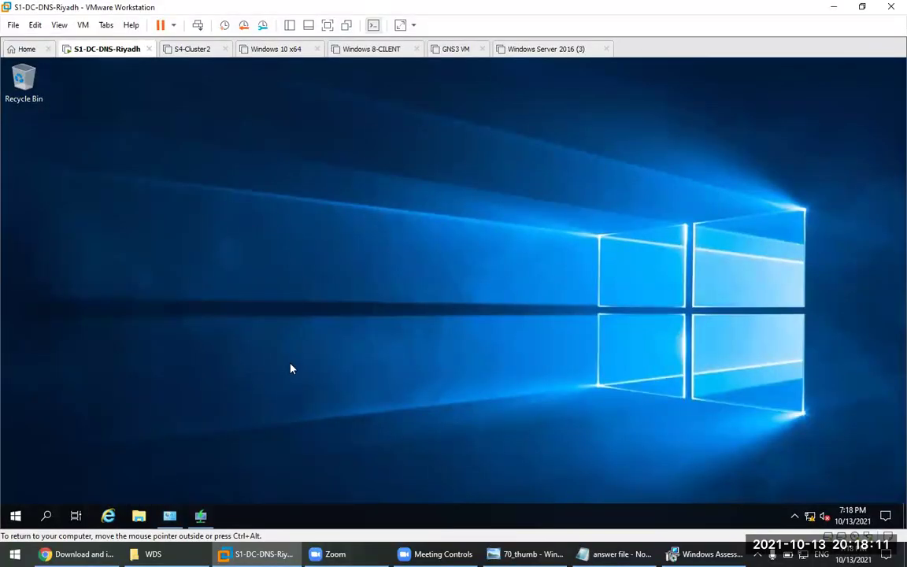
# - In the S1-DC-DNS-Riyadh virtual machine's settings, set folder sharing to Always enabled and map it as a network drive in Windows guests
pyautogui.rightClick(113, 51)
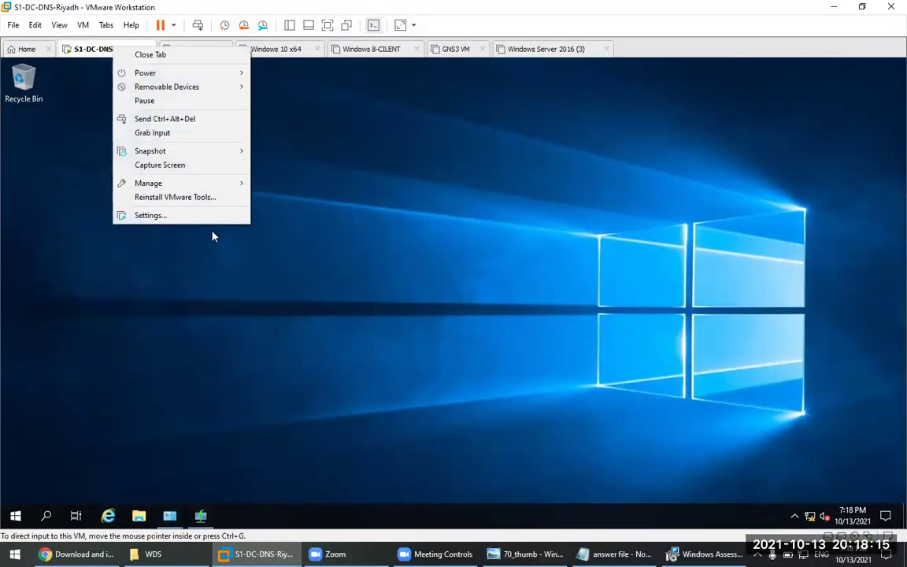
pyautogui.click(163, 216)
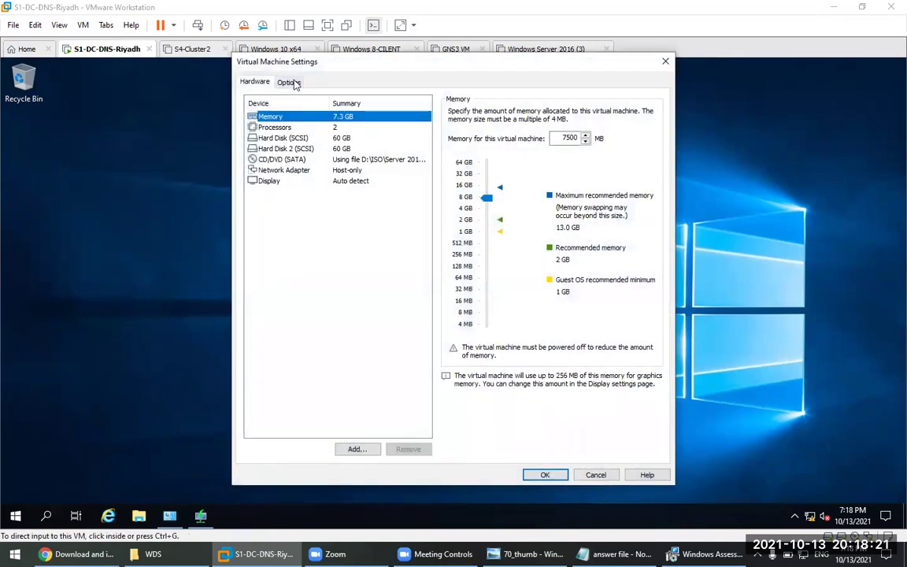
pyautogui.click(290, 82)
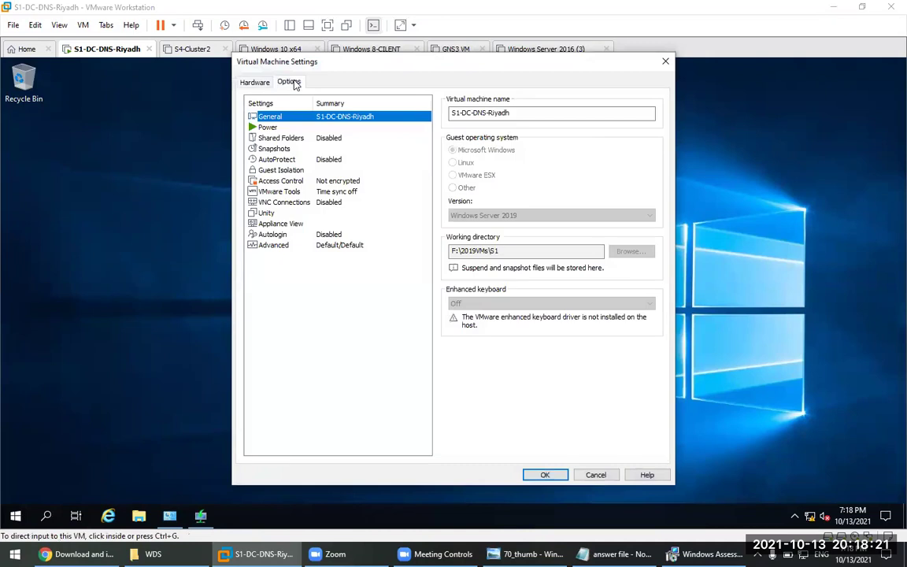
pyautogui.click(282, 137)
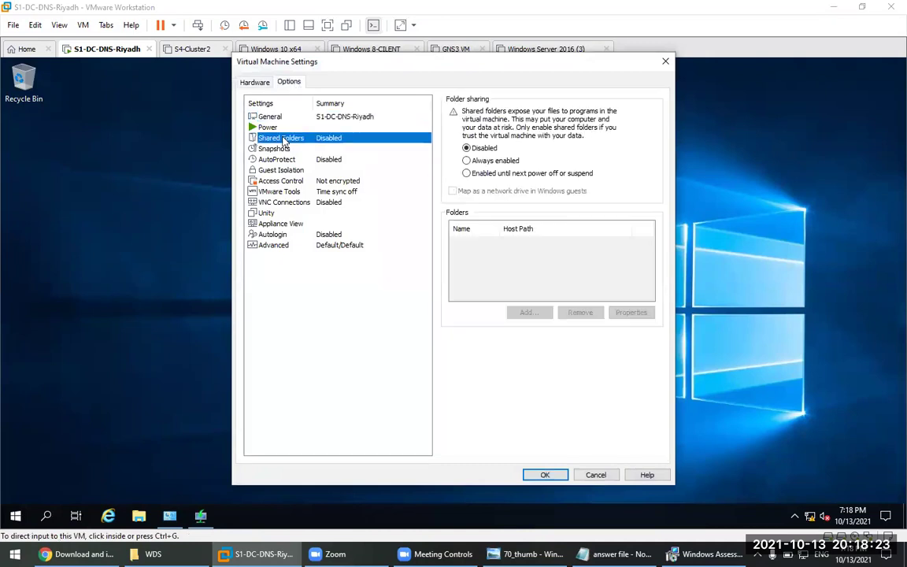
pyautogui.click(498, 162)
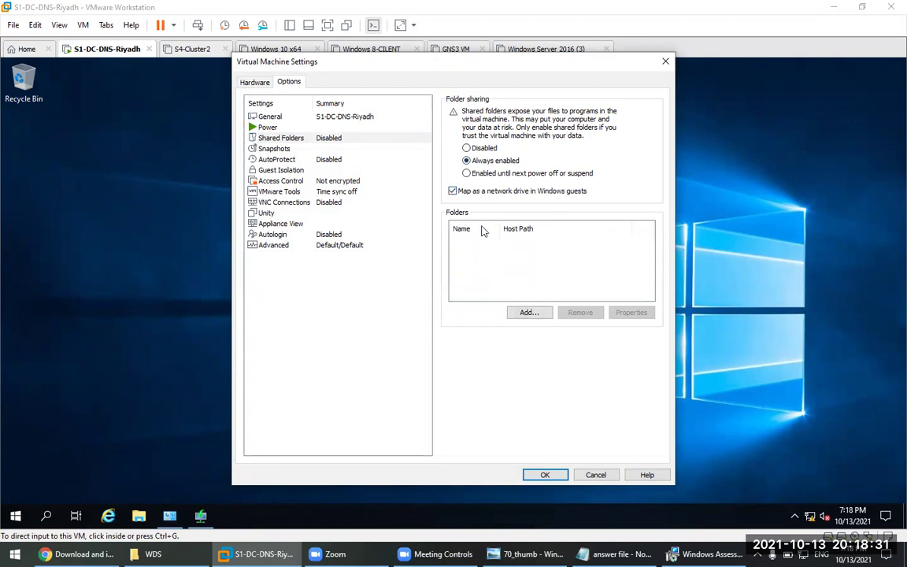
# - Add the host's Desktop folder as an enabled shared folder named Desktop and save the virtual machine settings
pyautogui.click(535, 314)
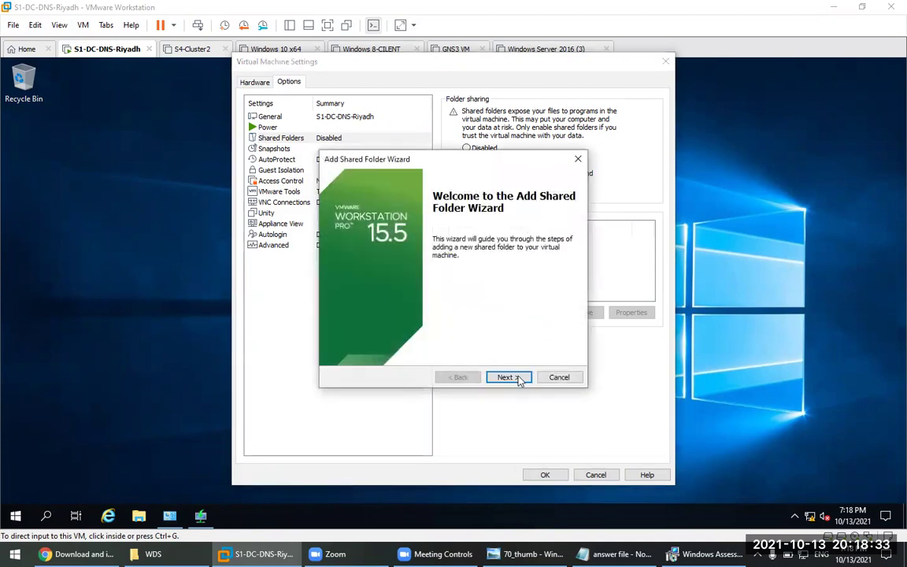
pyautogui.click(514, 378)
pyautogui.click(561, 222)
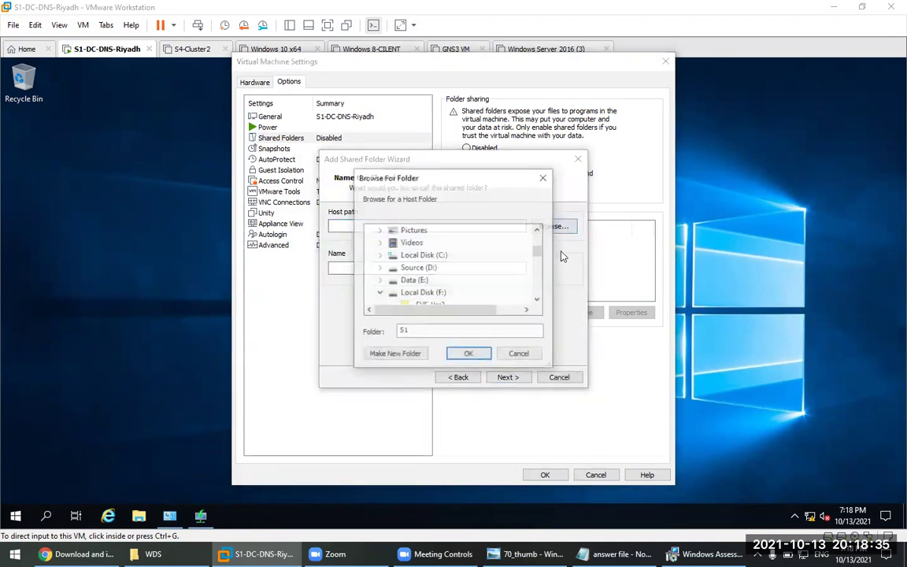
pyautogui.moveTo(538, 253); pyautogui.dragTo(538, 234)
pyautogui.click(387, 229)
pyautogui.click(468, 355)
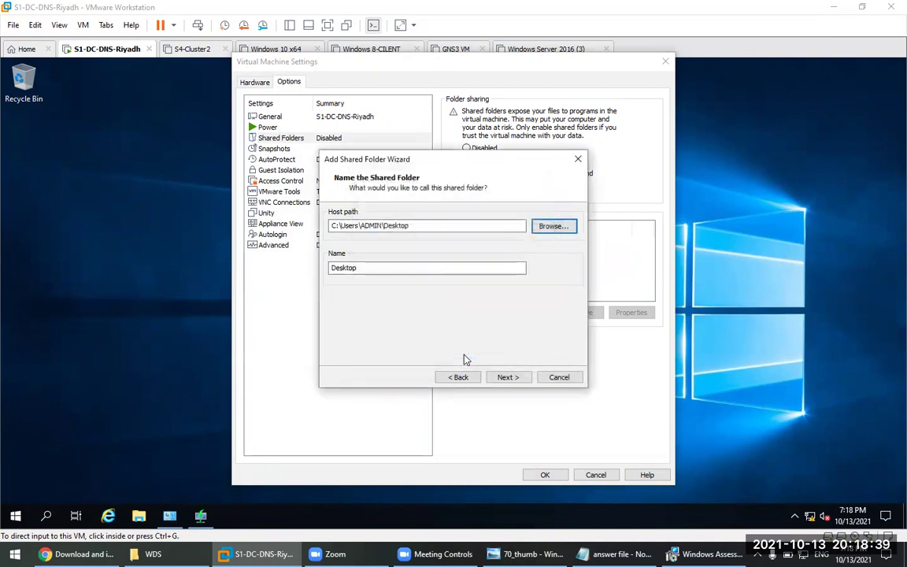
pyautogui.click(504, 377)
pyautogui.click(505, 378)
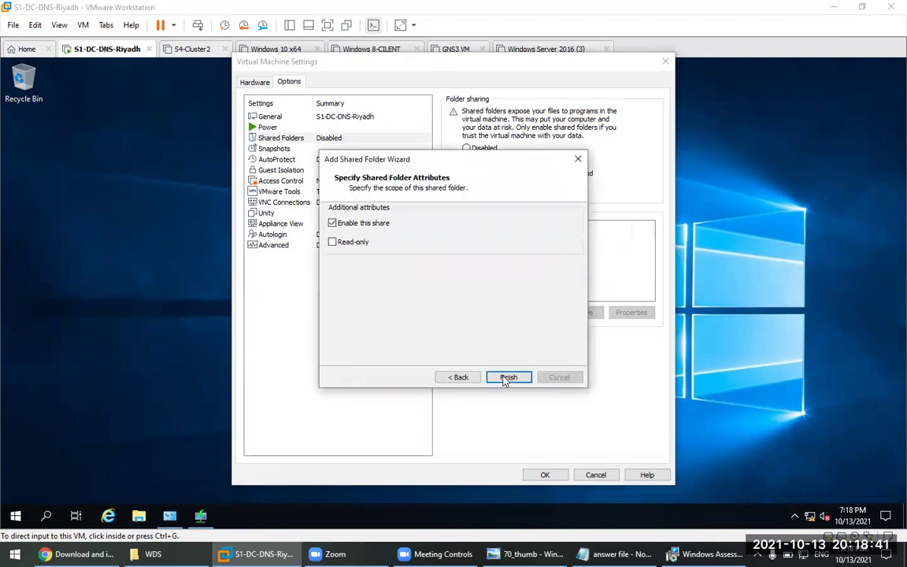
pyautogui.click(547, 474)
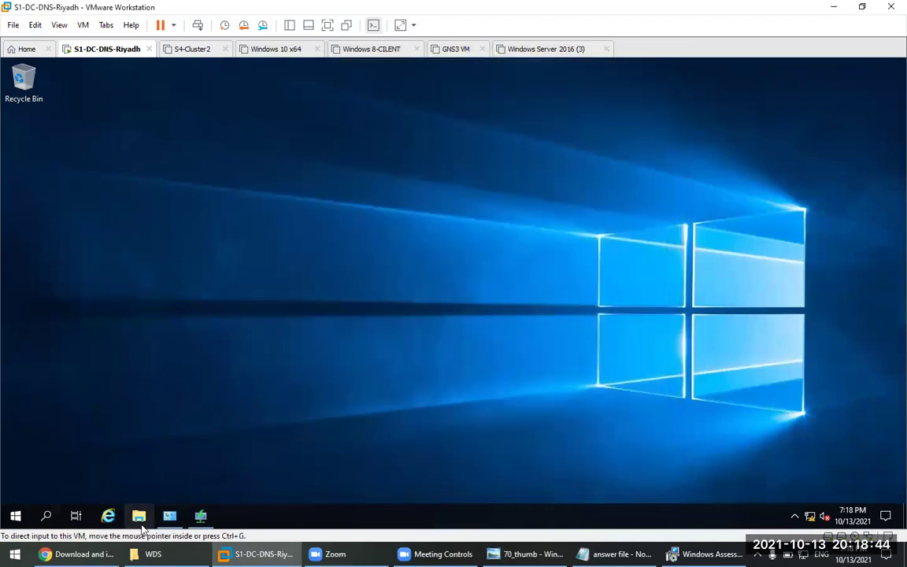
# - In the virtual machine's File Explorer, open the Desktop folder on the Shared Folders (Z:) network drive
pyautogui.click(138, 516)
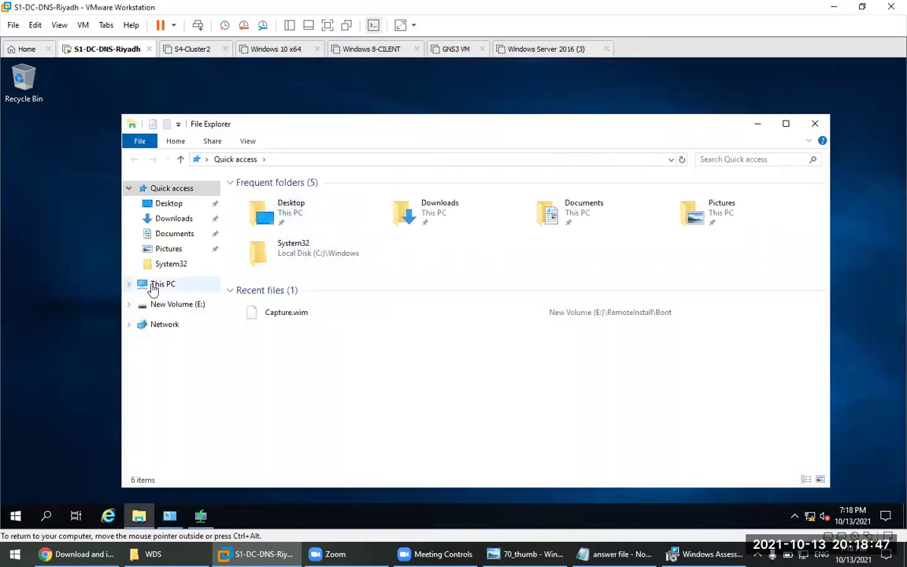
pyautogui.click(155, 288)
pyautogui.doubleClick(303, 385)
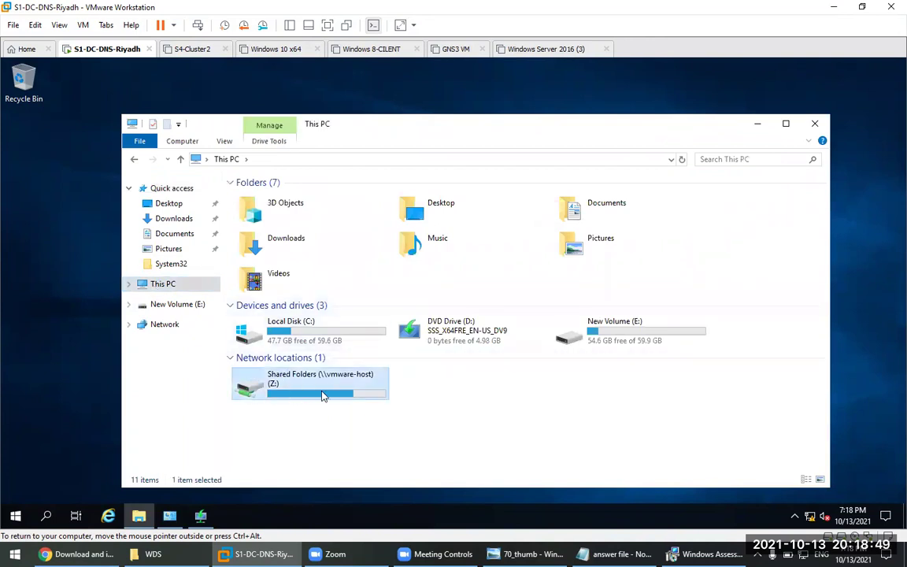
pyautogui.doubleClick(244, 201)
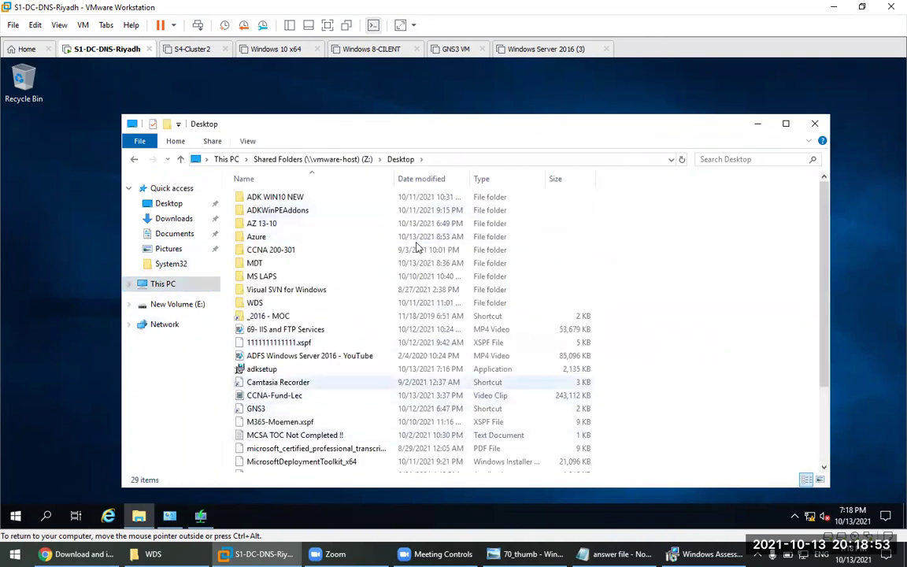
# - Run adksetup from the ADK WIN10 NEW folder, keep the default local installation and privacy choices, and accept the license agreement
pyautogui.click(293, 210)
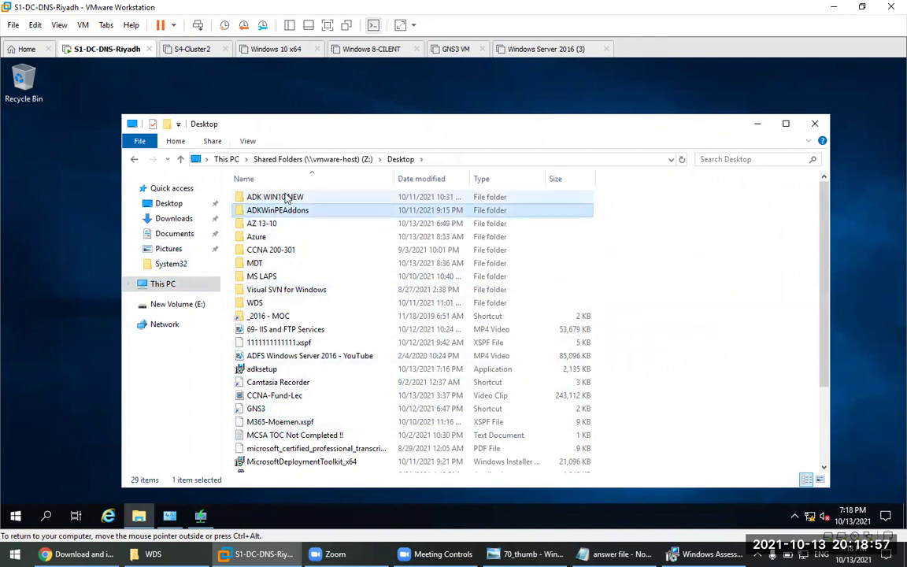
pyautogui.doubleClick(286, 197)
pyautogui.doubleClick(253, 211)
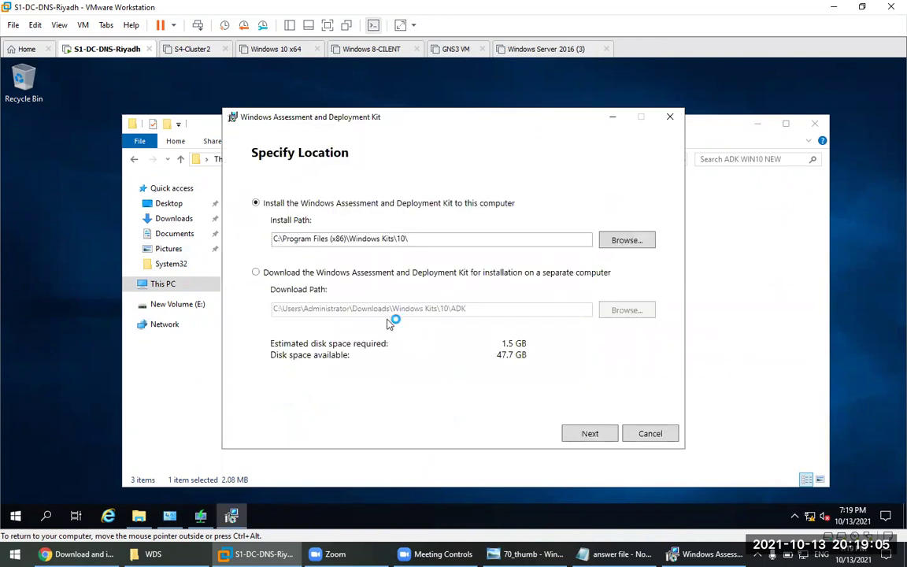
pyautogui.click(591, 434)
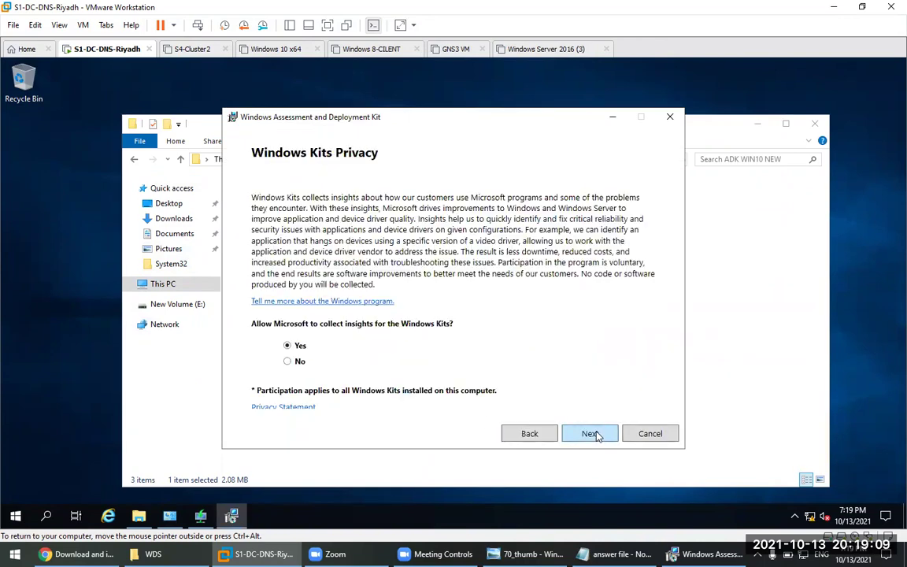
pyautogui.click(596, 435)
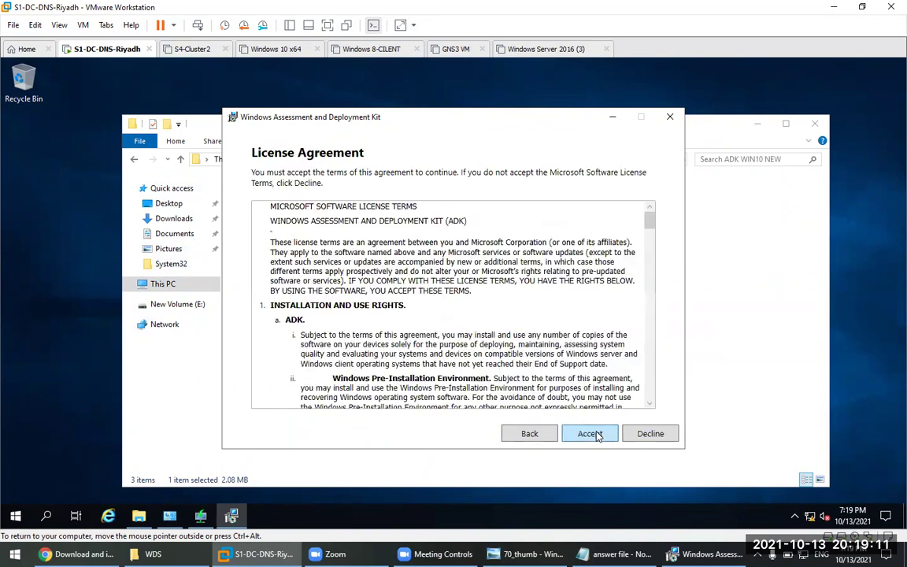
pyautogui.click(591, 434)
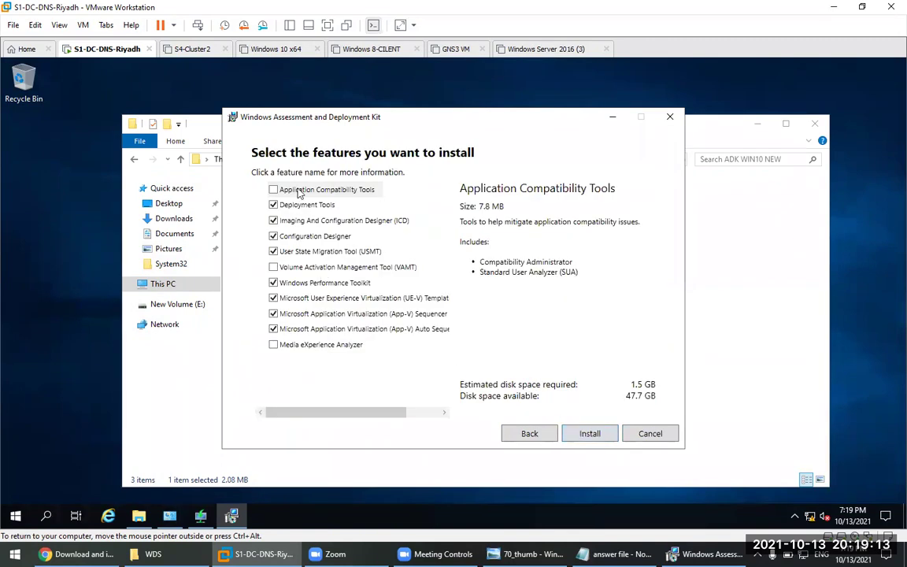
# - Deselect all the preselected ADK features except Deployment Tools
pyautogui.click(273, 328)
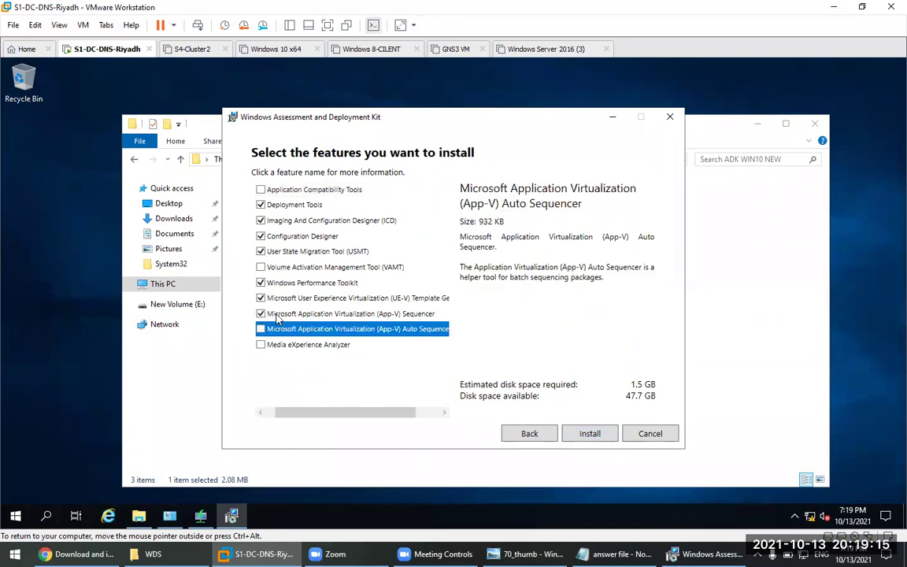
pyautogui.click(260, 313)
pyautogui.click(260, 298)
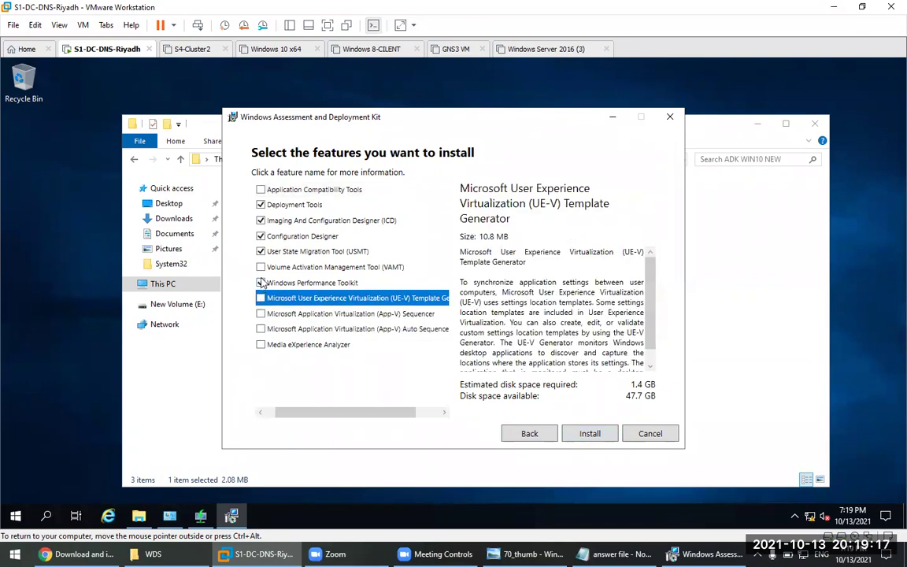
pyautogui.click(261, 283)
pyautogui.click(261, 251)
pyautogui.click(261, 235)
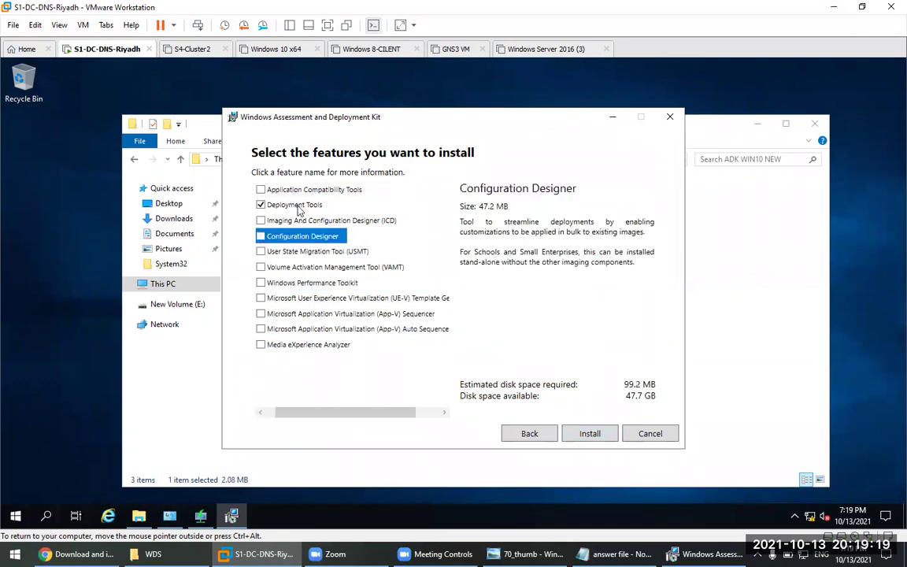
# - Check that Deployment Tools includes Windows System Image Manager (SIM), install the feature, and close the finished setup wizard
pyautogui.click(318, 205)
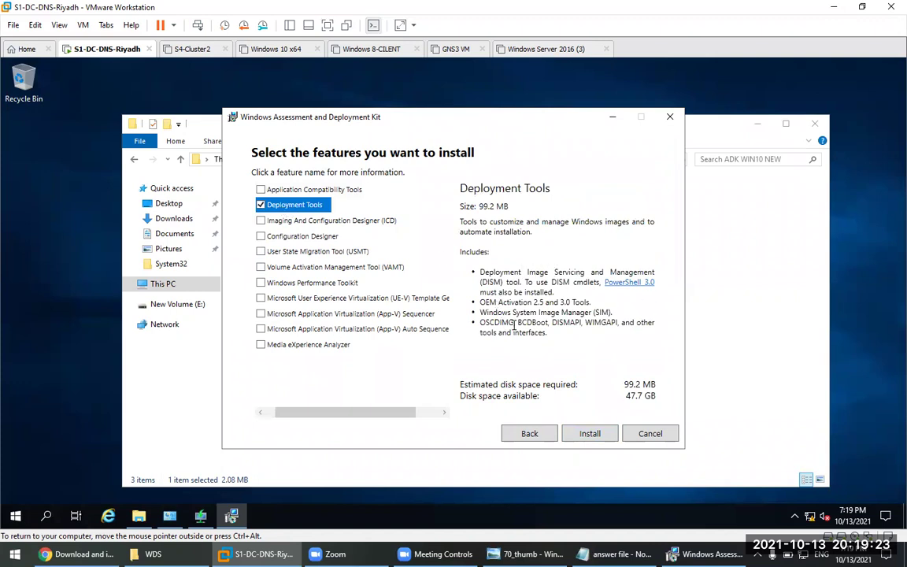
pyautogui.moveTo(480, 312); pyautogui.dragTo(610, 313)
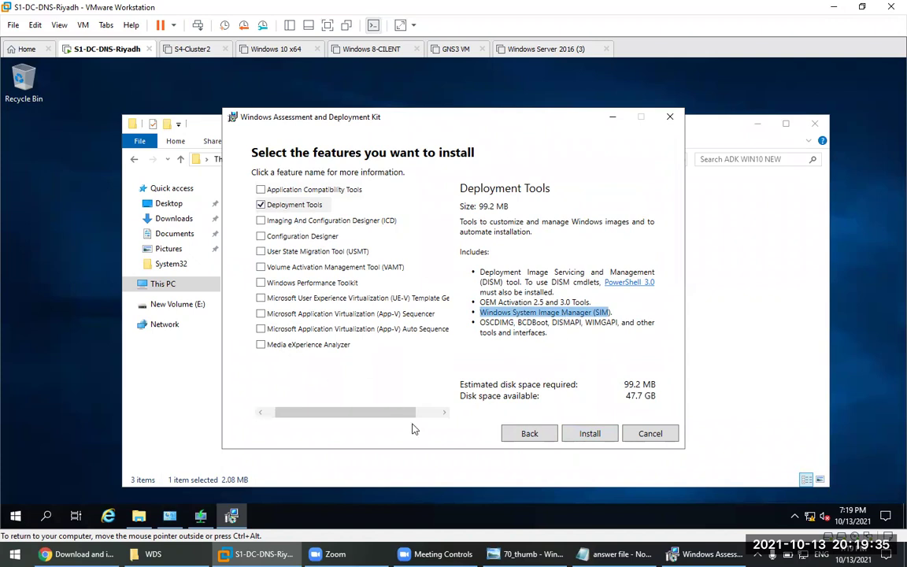
pyautogui.click(597, 433)
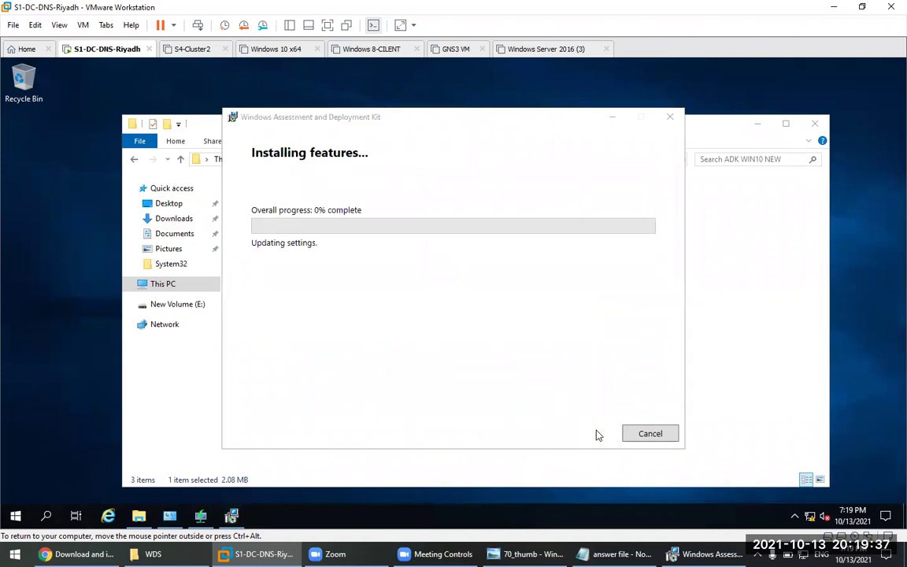
pyautogui.moveTo(491, 130); pyautogui.dragTo(621, 112)
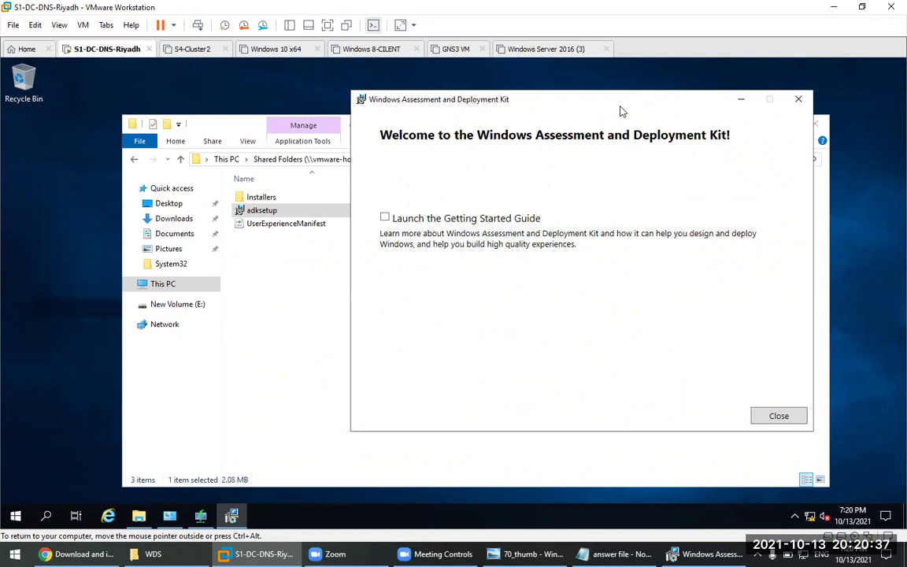
pyautogui.click(771, 421)
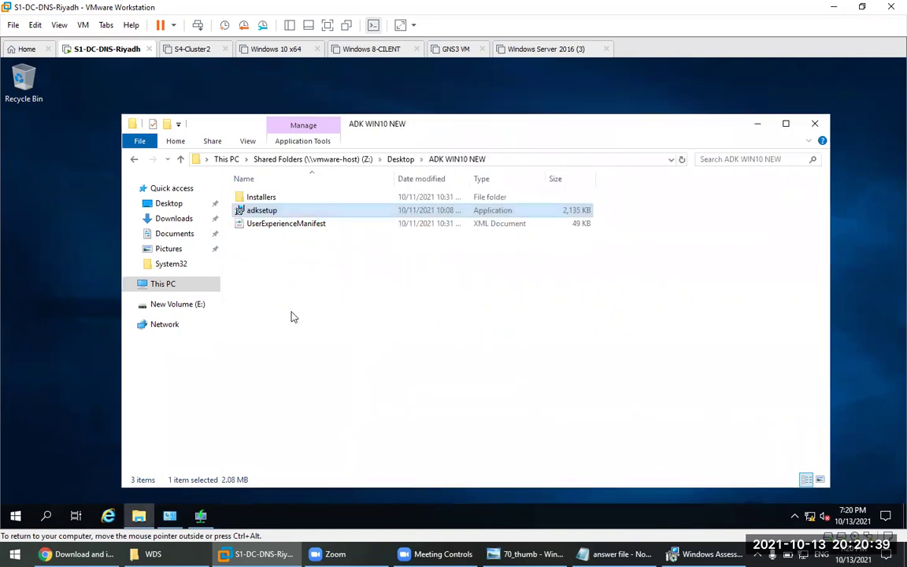
# - Return to the shared Desktop folder and run adkwinpesetup from the ADKWinPEAddons folder
pyautogui.click(397, 160)
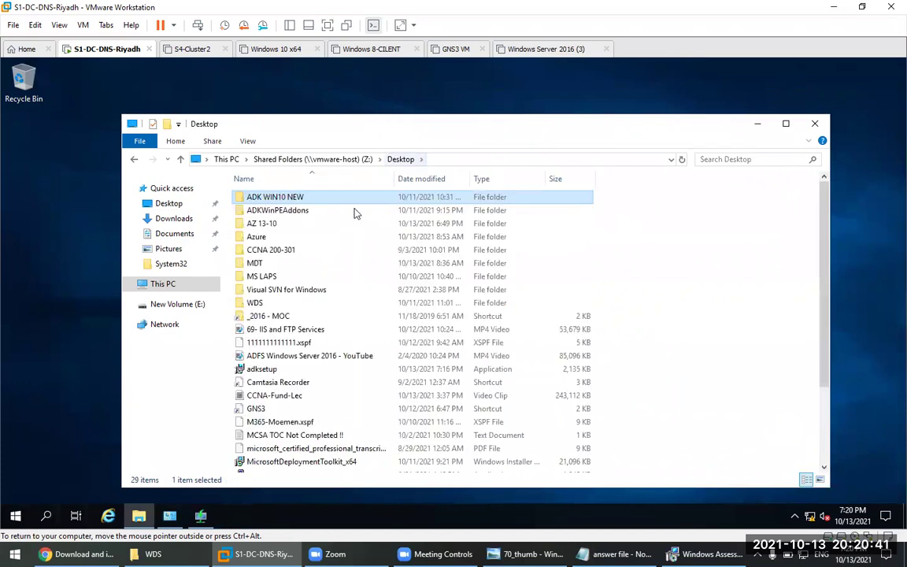
pyautogui.click(284, 210)
pyautogui.doubleClick(284, 211)
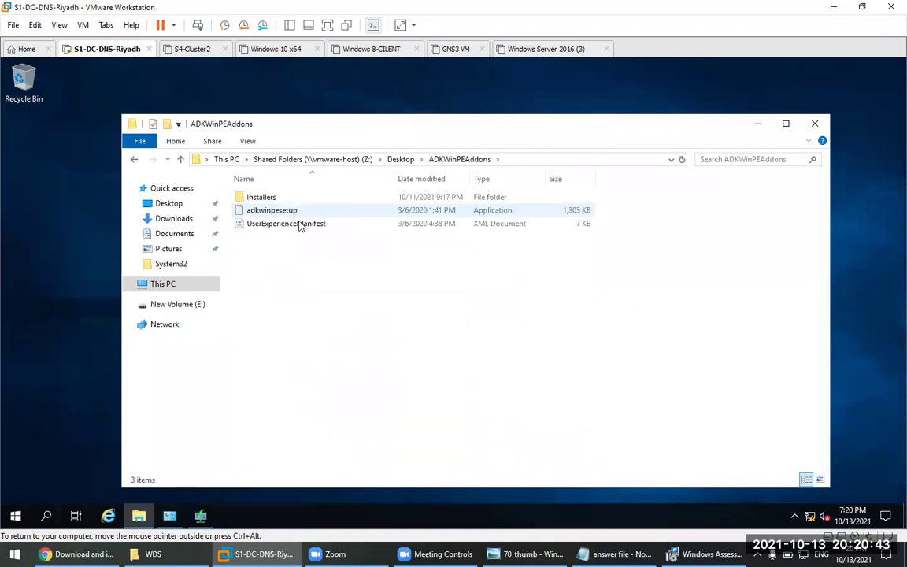
pyautogui.doubleClick(276, 211)
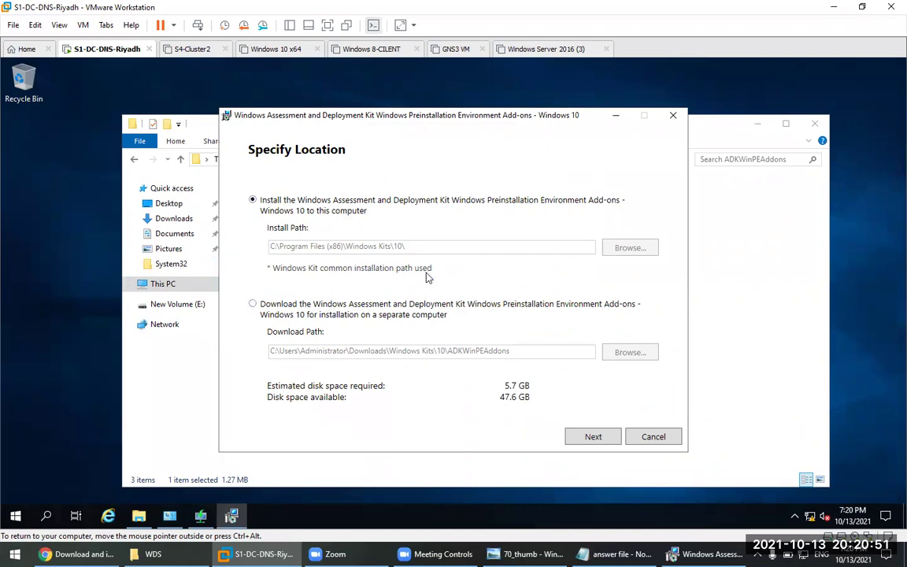
# - Accept the default location, privacy setting and license, start installing Windows Preinstallation Environment (Windows PE), and close the File Explorer window
pyautogui.click(591, 443)
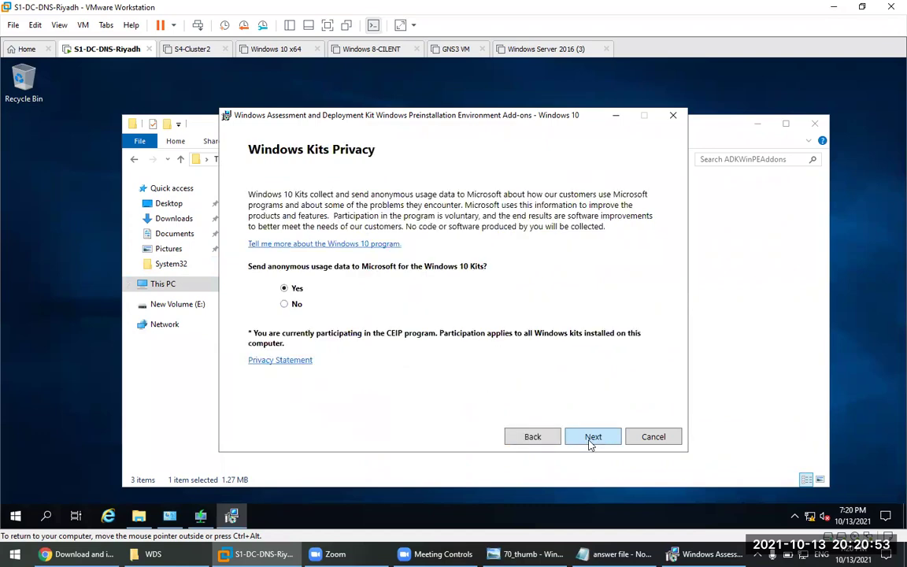
pyautogui.click(591, 442)
pyautogui.click(591, 442)
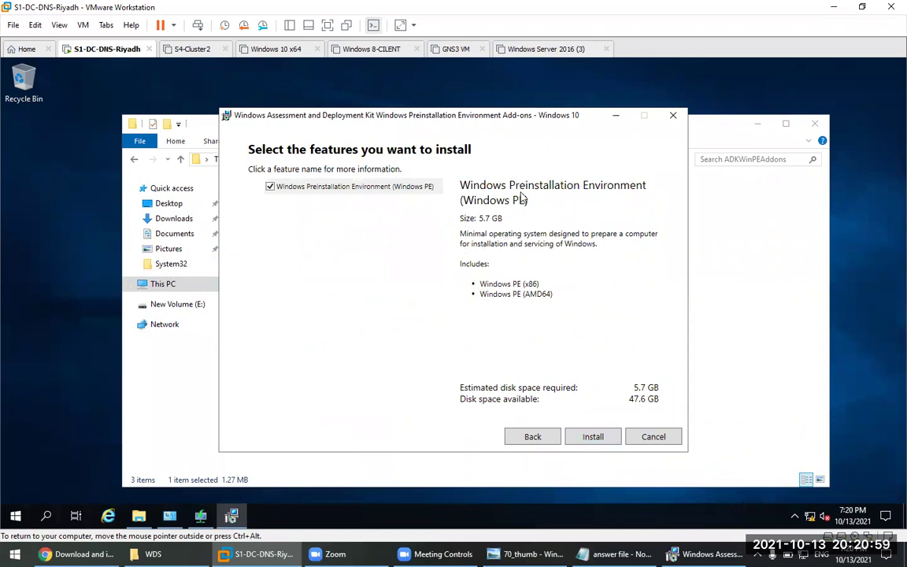
pyautogui.click(594, 438)
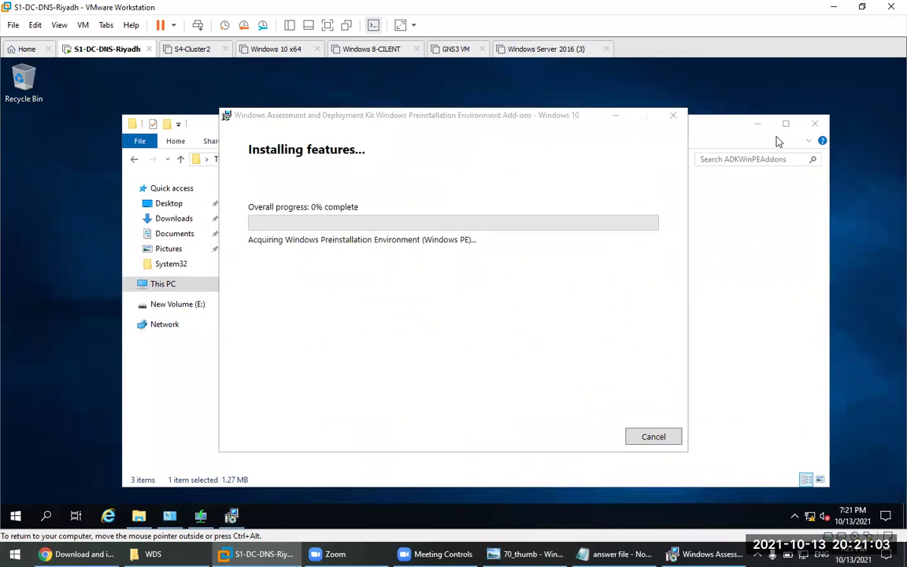
pyautogui.click(814, 123)
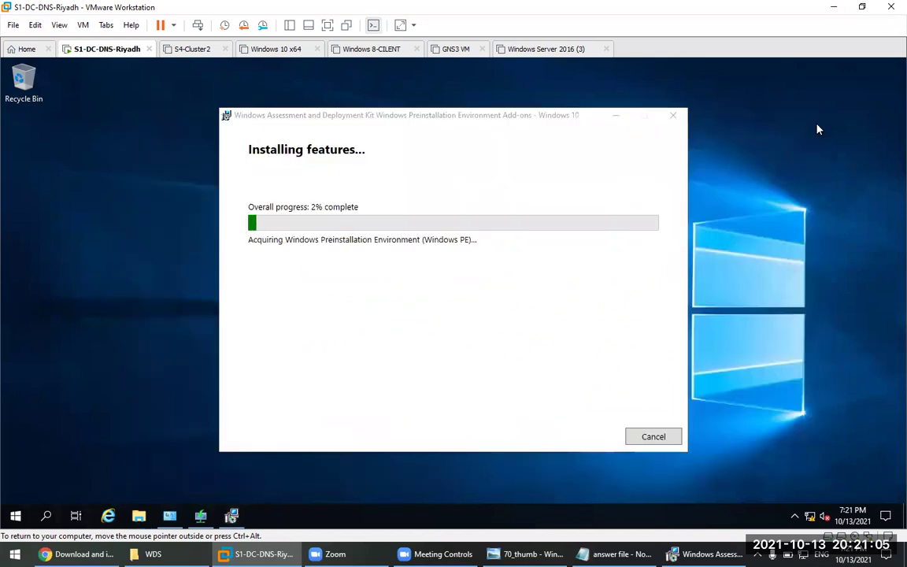